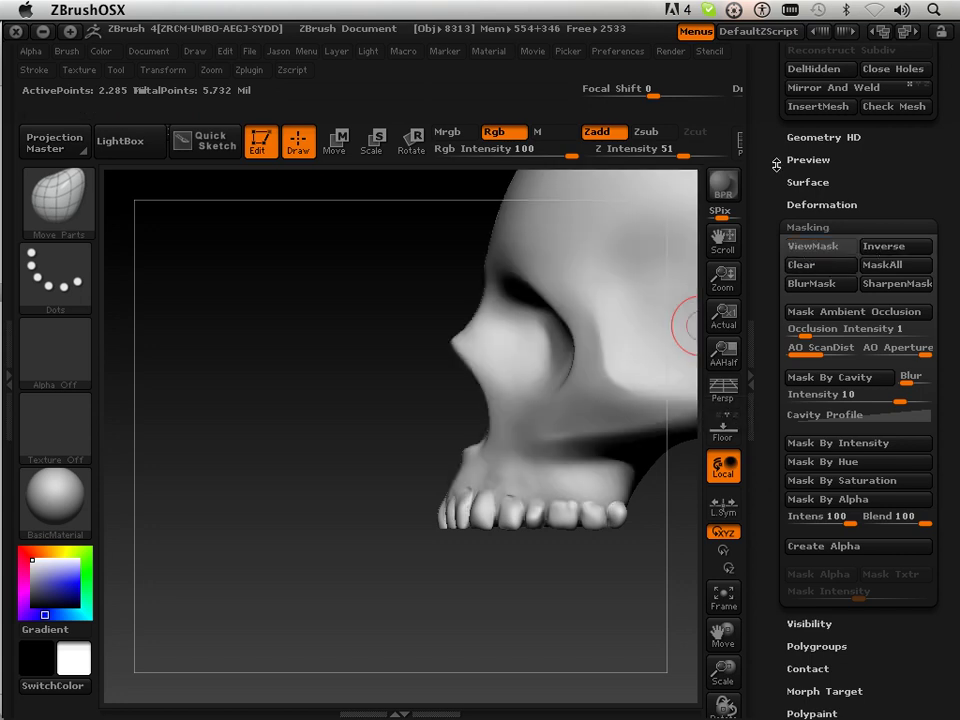
Select the Skulldone_3 teeth subtool, zoom in on the skull, and open the brush list
{"action": "left_click_drag", "start_coordinate": [776, 165], "coordinate": [766, 427]}
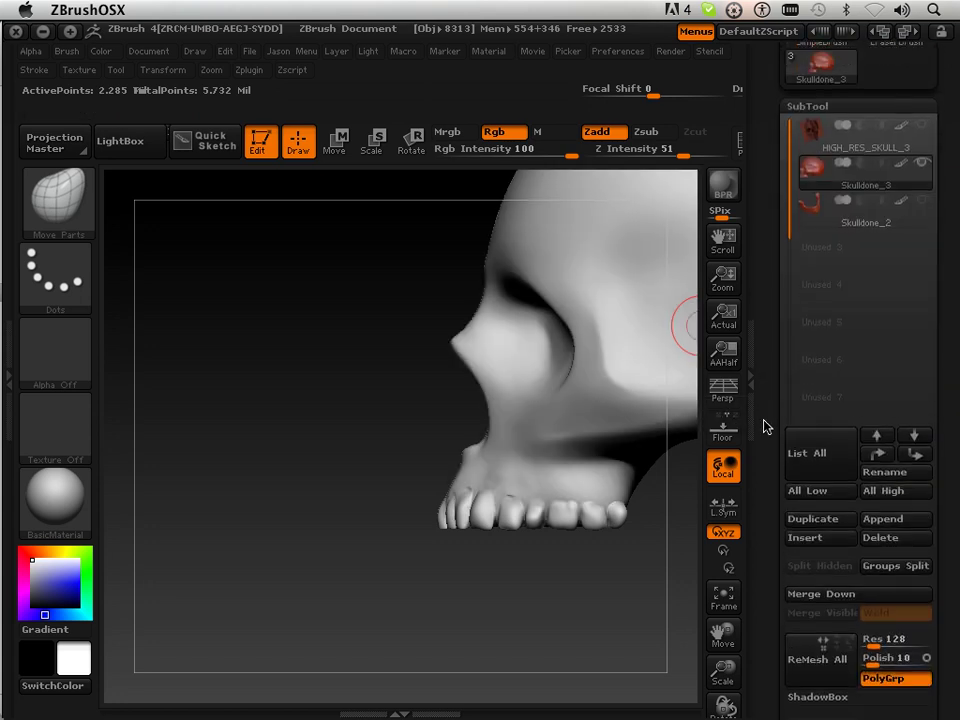
{"action": "left_click", "coordinate": [886, 215]}
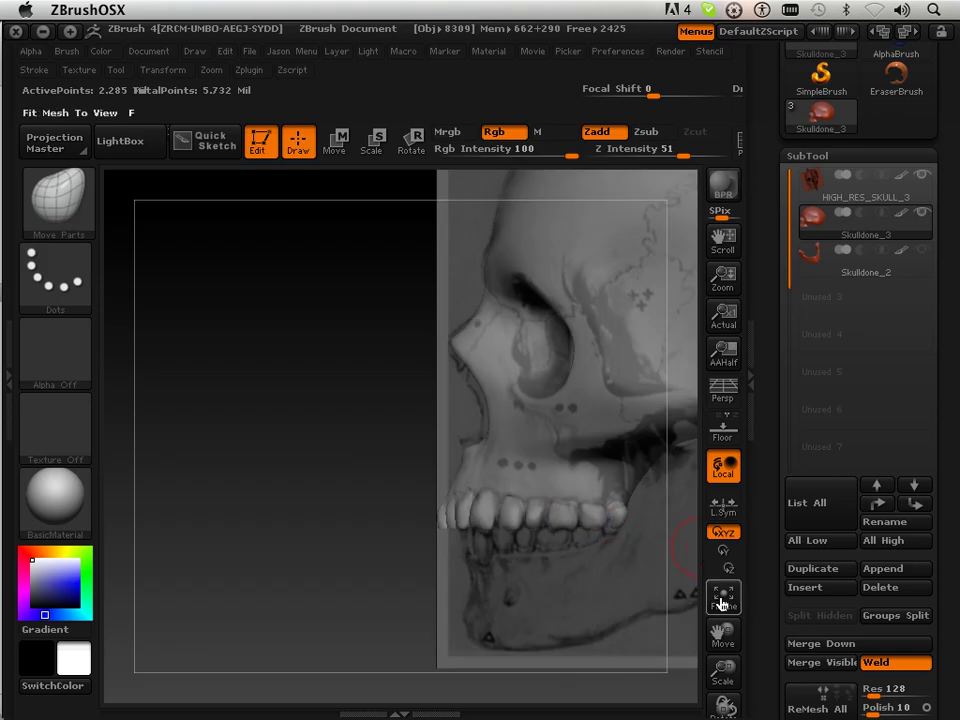
{"action": "left_click_drag", "start_coordinate": [725, 676], "coordinate": [703, 591]}
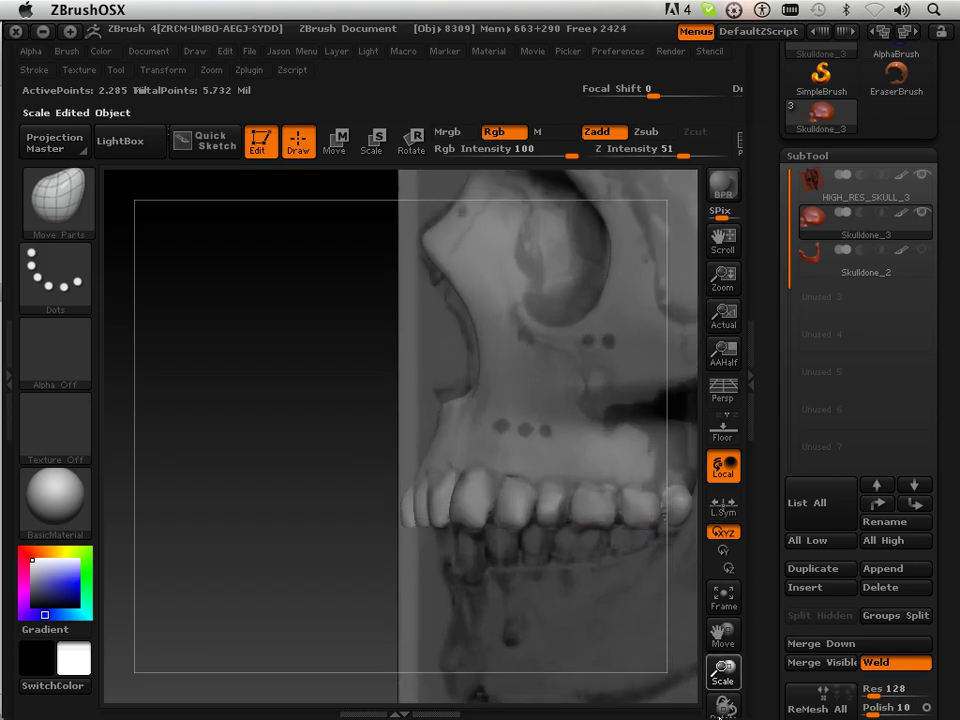
{"action": "left_click", "coordinate": [58, 153]}
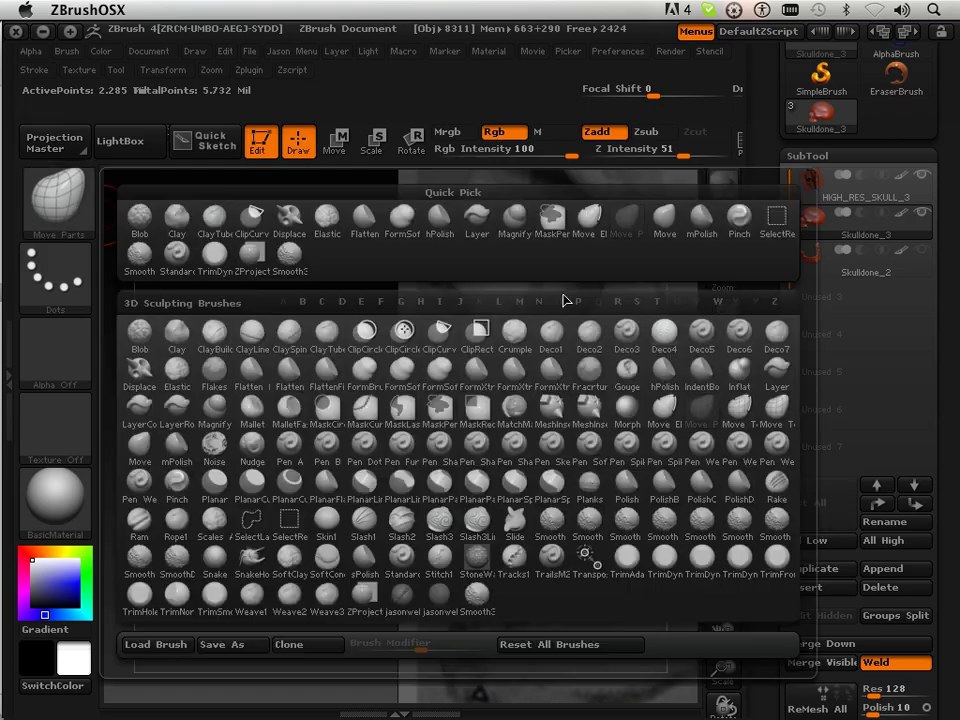
Switch from Move Elastic to the Move TopoElastic brush and undo the last teeth stroke
{"action": "left_click", "coordinate": [675, 416]}
{"action": "key", "text": "b"}
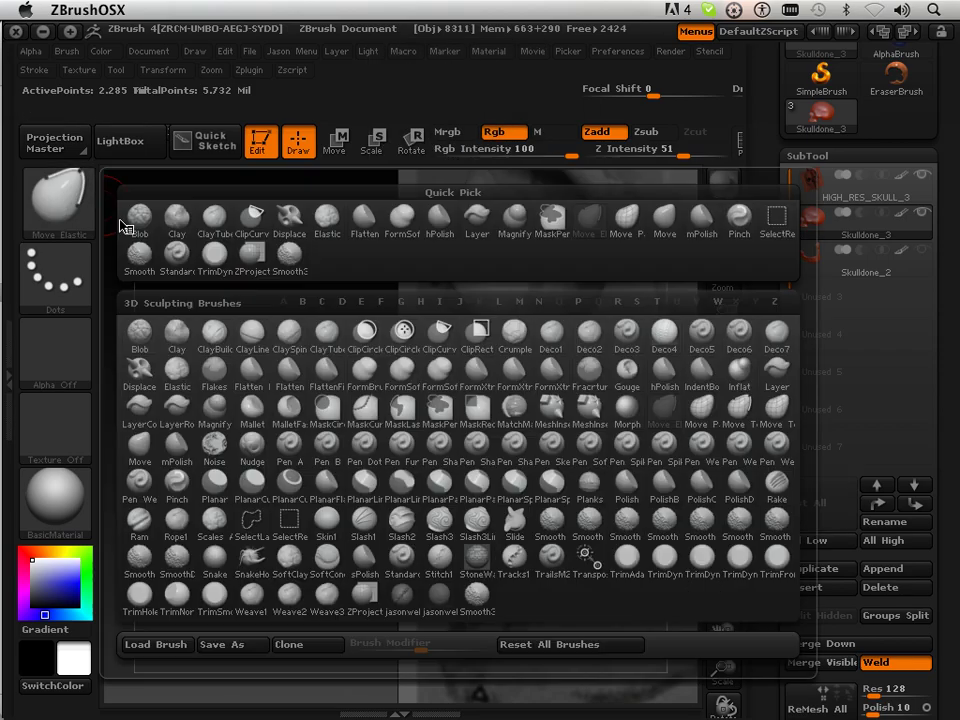
{"action": "left_click", "coordinate": [738, 422]}
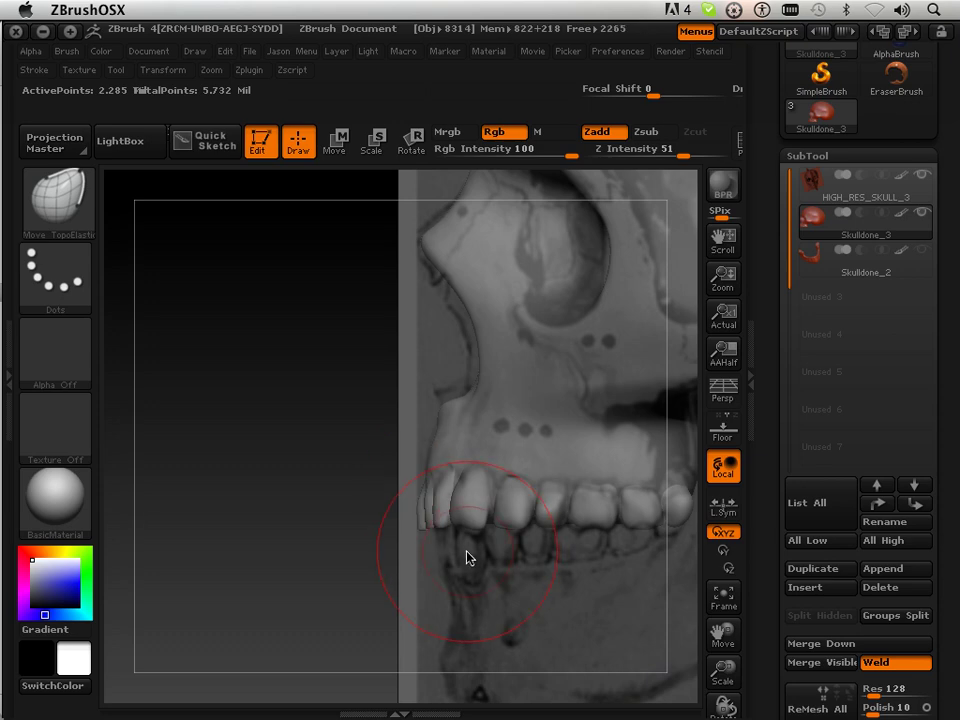
{"action": "key", "text": "ctrl+z"}
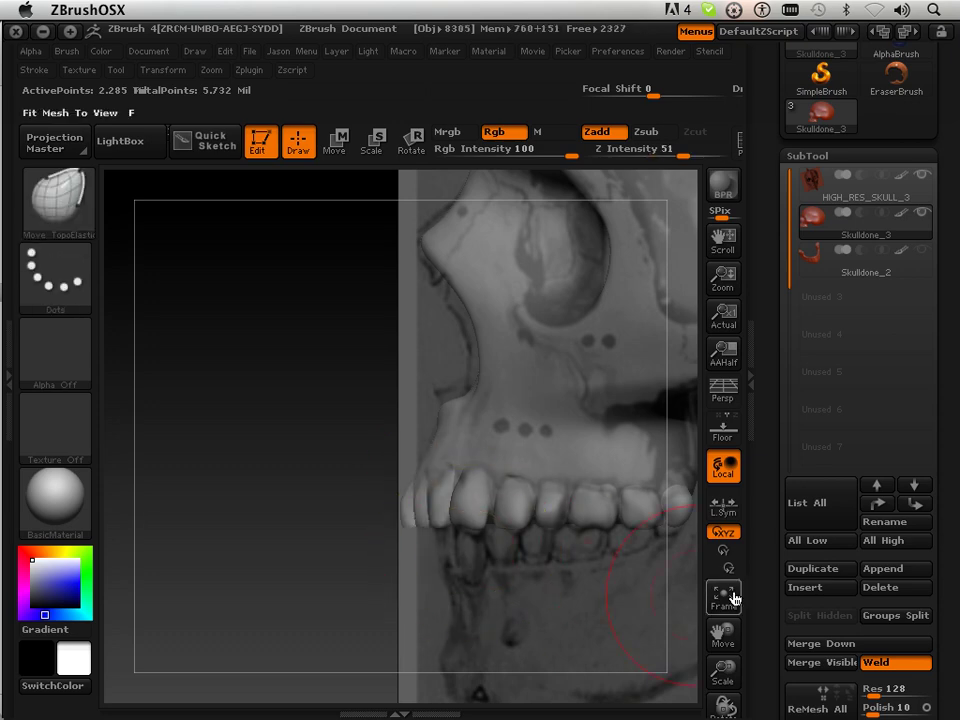
Lower the teeth subtool's SDiv to 3 in the Geometry palette
{"action": "scroll", "coordinate": [768, 449], "scroll_direction": "down", "scroll_amount": 5}
{"action": "scroll", "coordinate": [768, 449], "scroll_direction": "down", "scroll_amount": 5}
{"action": "scroll", "coordinate": [768, 449], "scroll_direction": "down", "scroll_amount": 3}
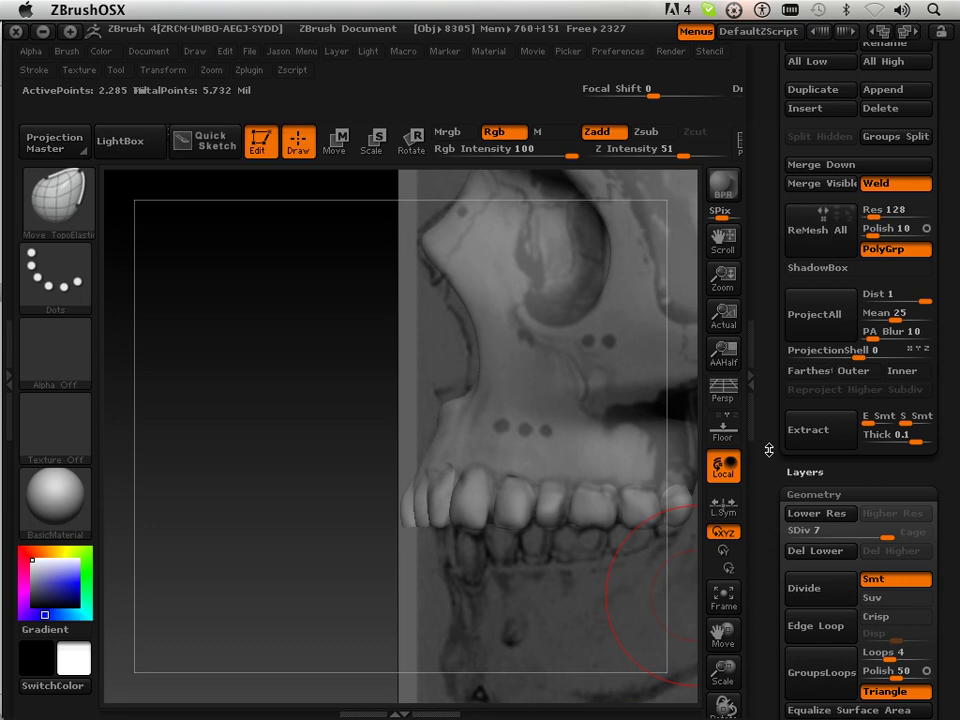
{"action": "left_click_drag", "start_coordinate": [886, 530], "coordinate": [813, 532]}
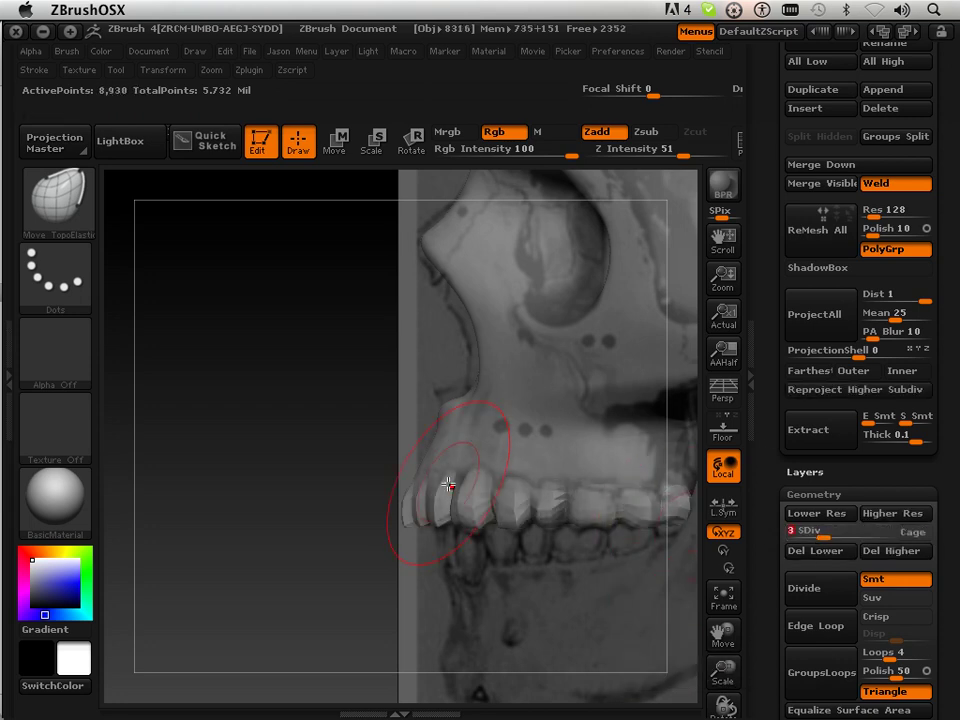
Push the incisors back and the upper teeth up to match the side and front references
{"action": "mouse_move", "coordinate": [413, 509]}
{"action": "left_mouse_down"}
{"action": "mouse_move", "coordinate": [454, 497]}
{"action": "mouse_move", "coordinate": [428, 509]}
{"action": "left_mouse_up"}
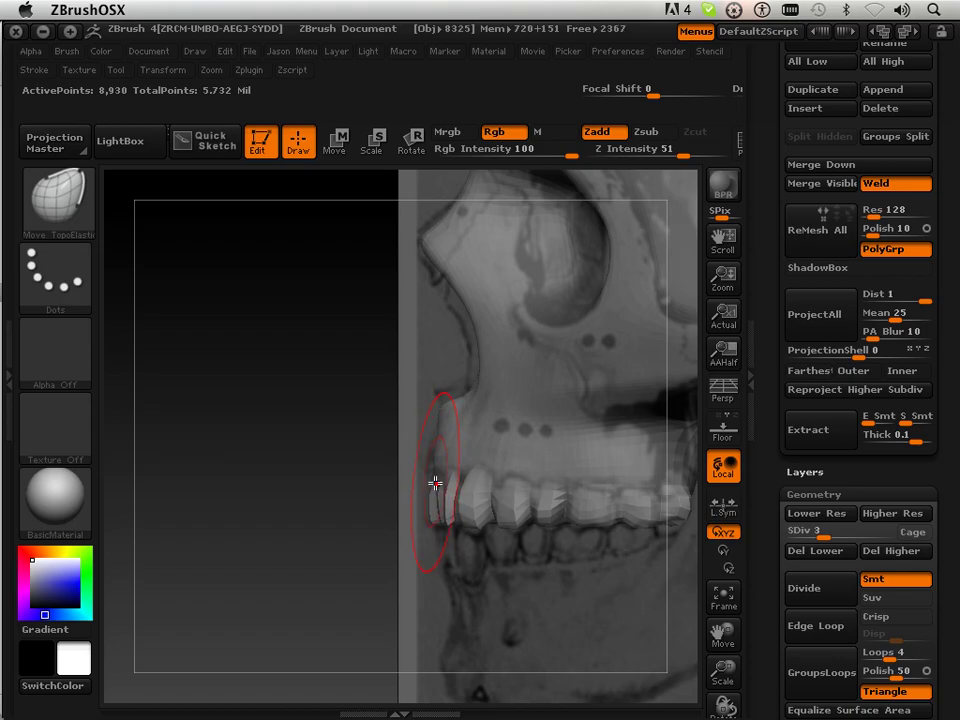
{"action": "left_click_drag", "start_coordinate": [435, 483], "coordinate": [433, 482]}
{"action": "left_click_drag", "start_coordinate": [331, 572], "coordinate": [426, 583]}
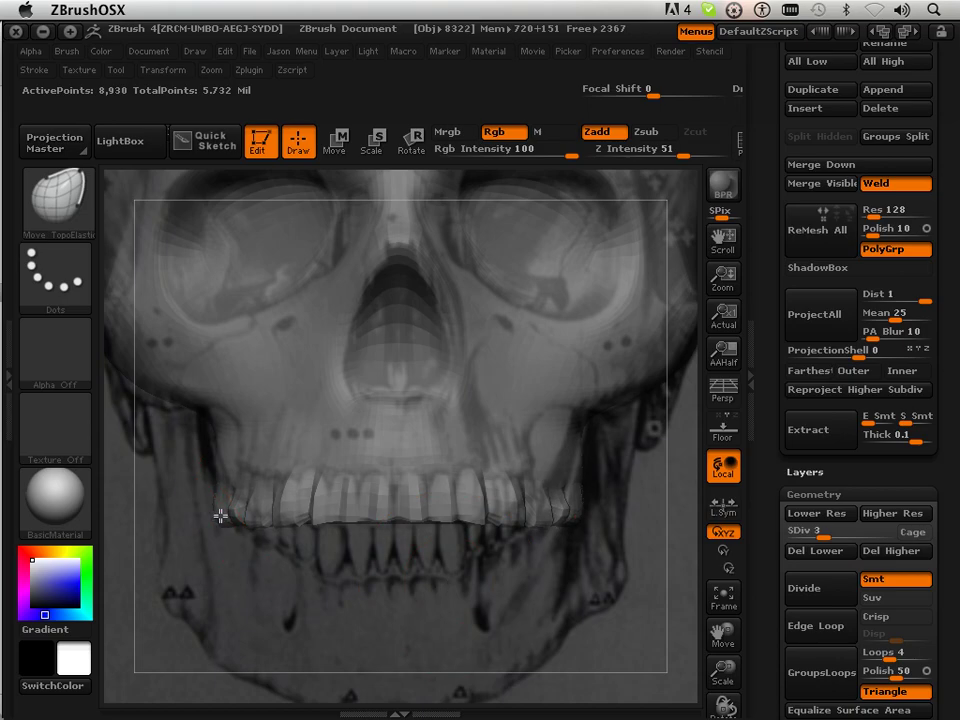
{"action": "left_click_drag", "start_coordinate": [221, 516], "coordinate": [246, 489]}
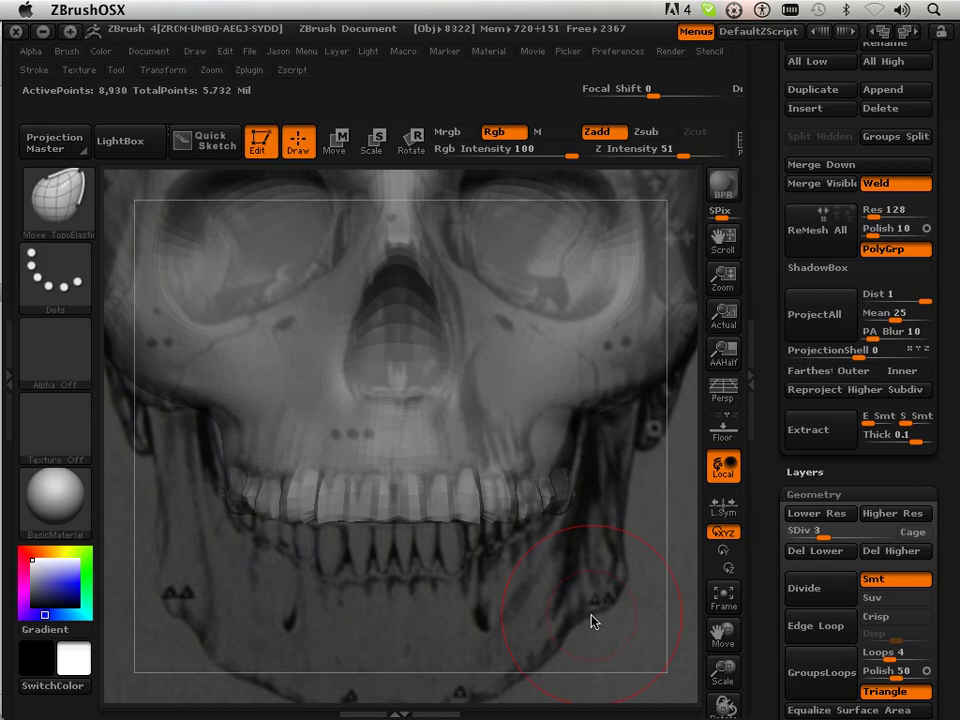
{"action": "left_click_drag", "start_coordinate": [591, 621], "coordinate": [471, 619]}
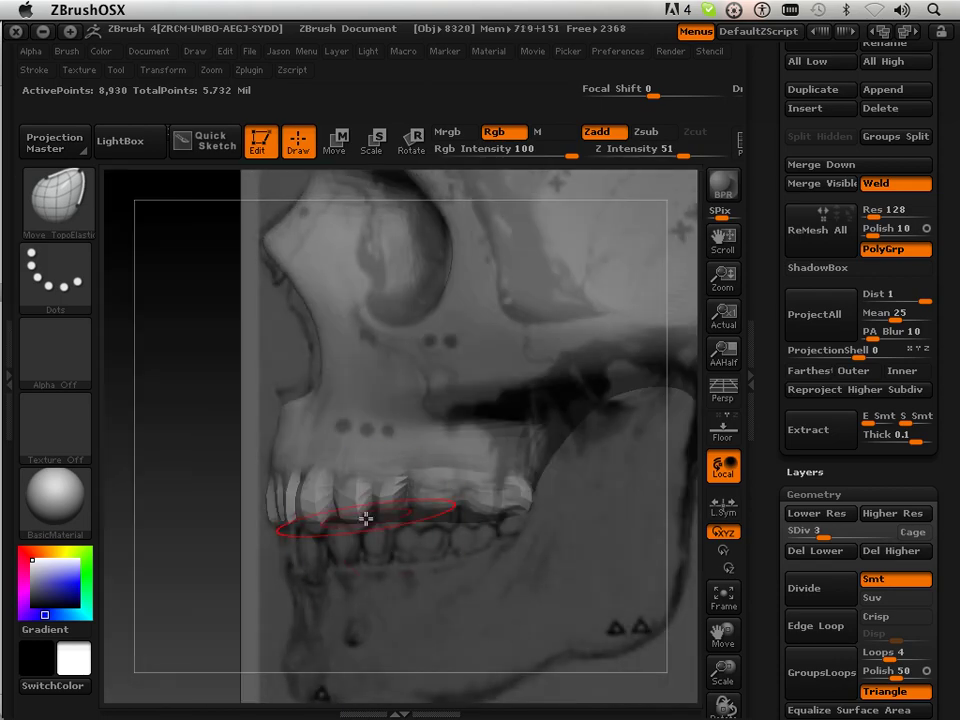
{"action": "left_click_drag", "start_coordinate": [366, 518], "coordinate": [369, 519]}
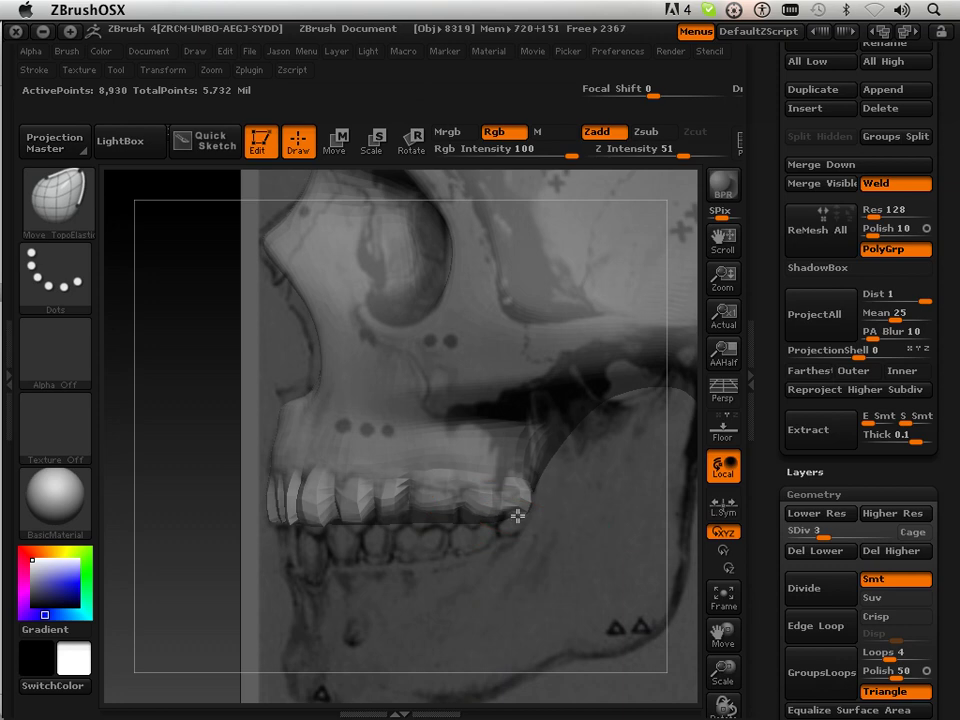
{"action": "left_click_drag", "start_coordinate": [327, 529], "coordinate": [317, 527]}
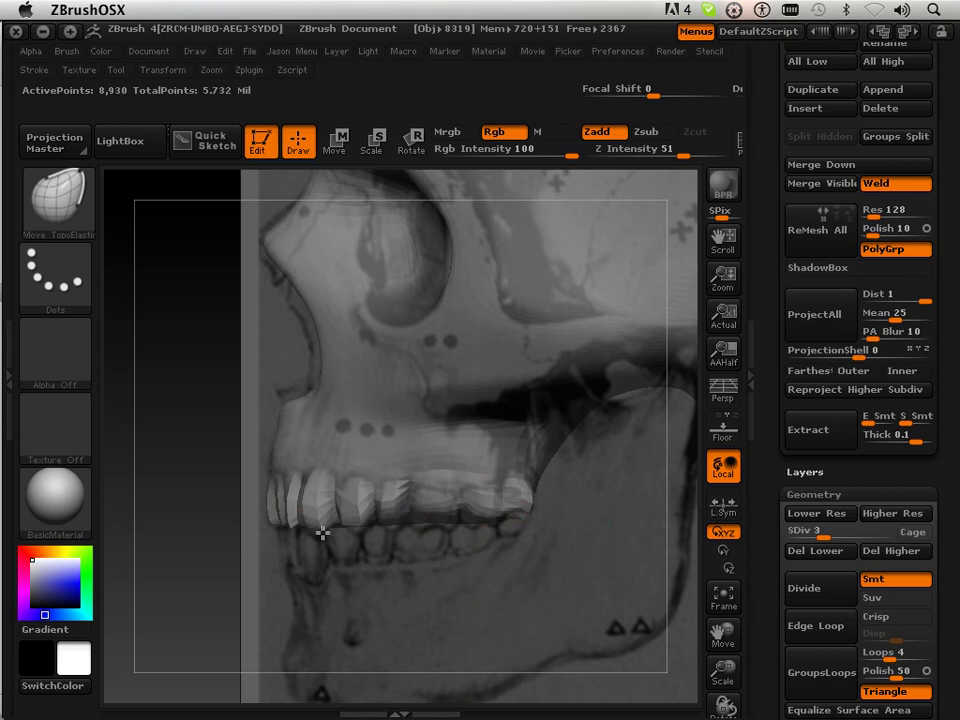
{"action": "left_click_drag", "start_coordinate": [287, 409], "coordinate": [281, 408]}
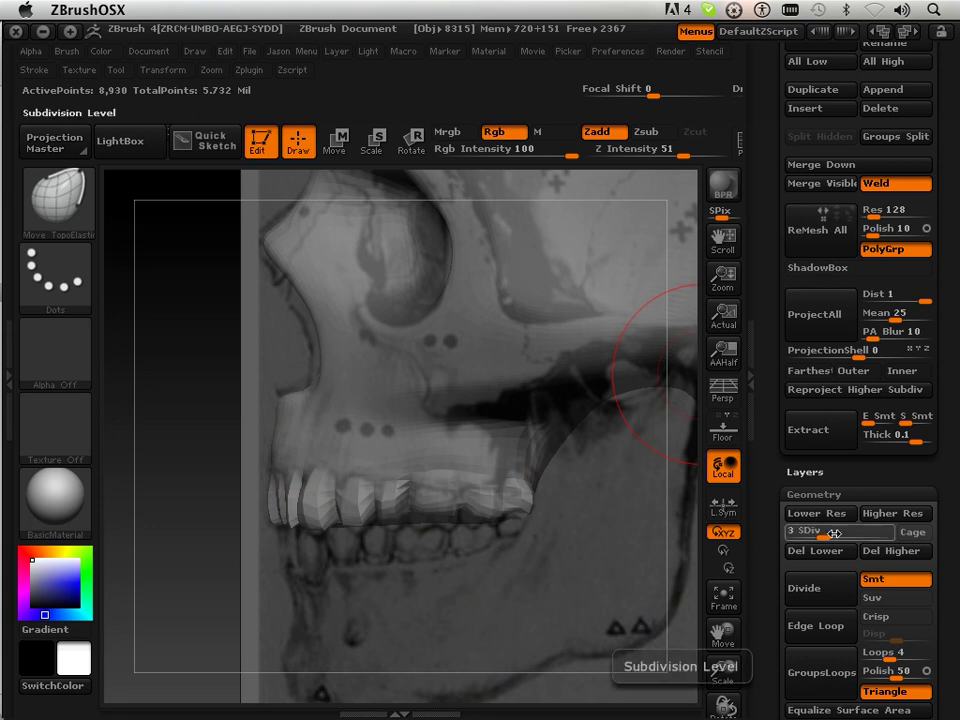
Even out the upper teeth's lower edge at a lower subdivision in front view
{"action": "left_click_drag", "start_coordinate": [834, 533], "coordinate": [898, 531]}
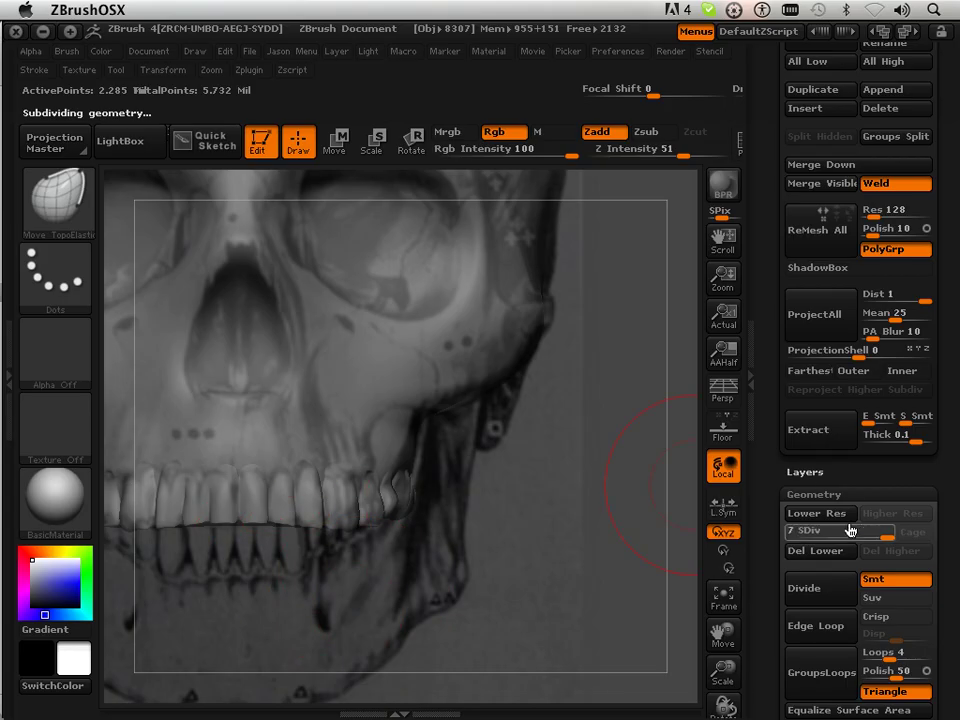
{"action": "left_click_drag", "start_coordinate": [849, 530], "coordinate": [790, 532]}
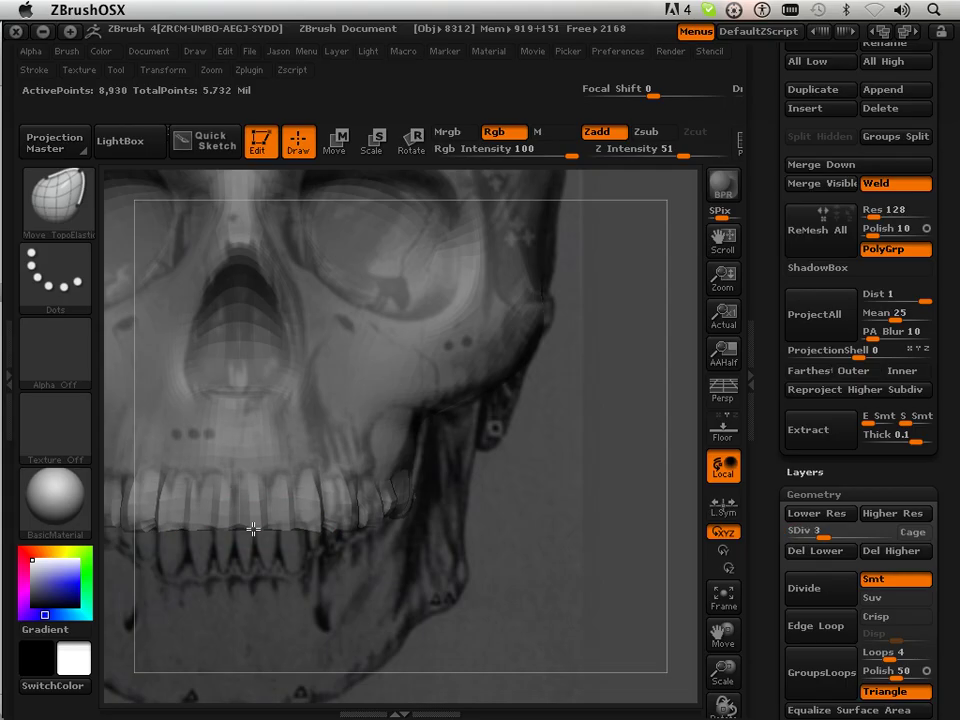
{"action": "left_click_drag", "start_coordinate": [315, 533], "coordinate": [316, 516]}
{"action": "left_click_drag", "start_coordinate": [250, 523], "coordinate": [253, 530]}
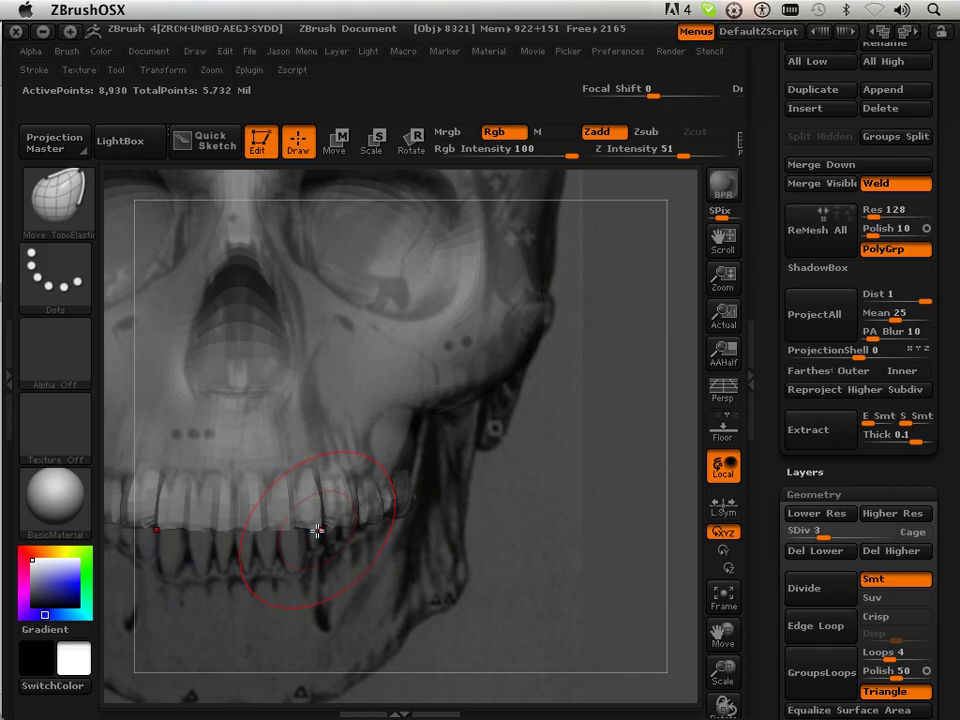
{"action": "mouse_move", "coordinate": [316, 531]}
{"action": "left_mouse_down"}
{"action": "mouse_move", "coordinate": [324, 521]}
{"action": "mouse_move", "coordinate": [261, 522]}
{"action": "left_mouse_up"}
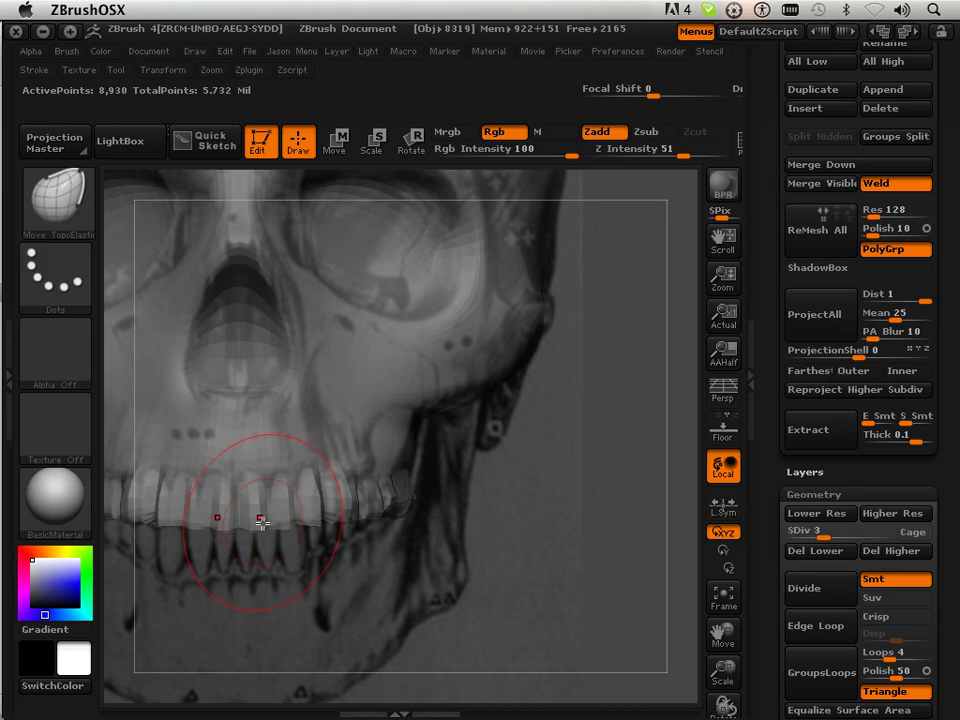
Raise SDiv back to 7, frame the skull, and turn to a side profile
{"action": "left_click_drag", "start_coordinate": [800, 532], "coordinate": [890, 525]}
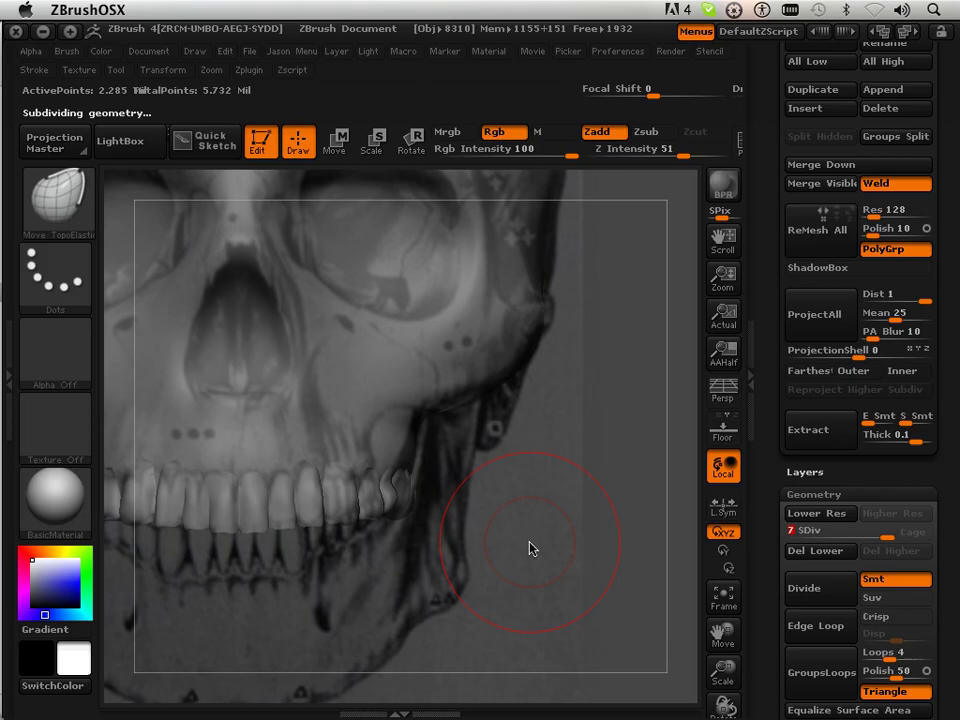
{"action": "mouse_move", "coordinate": [614, 562]}
{"action": "left_mouse_down"}
{"action": "mouse_move", "coordinate": [557, 626]}
{"action": "mouse_move", "coordinate": [540, 561]}
{"action": "mouse_move", "coordinate": [519, 564]}
{"action": "mouse_move", "coordinate": [615, 544]}
{"action": "mouse_move", "coordinate": [609, 551]}
{"action": "left_mouse_up"}
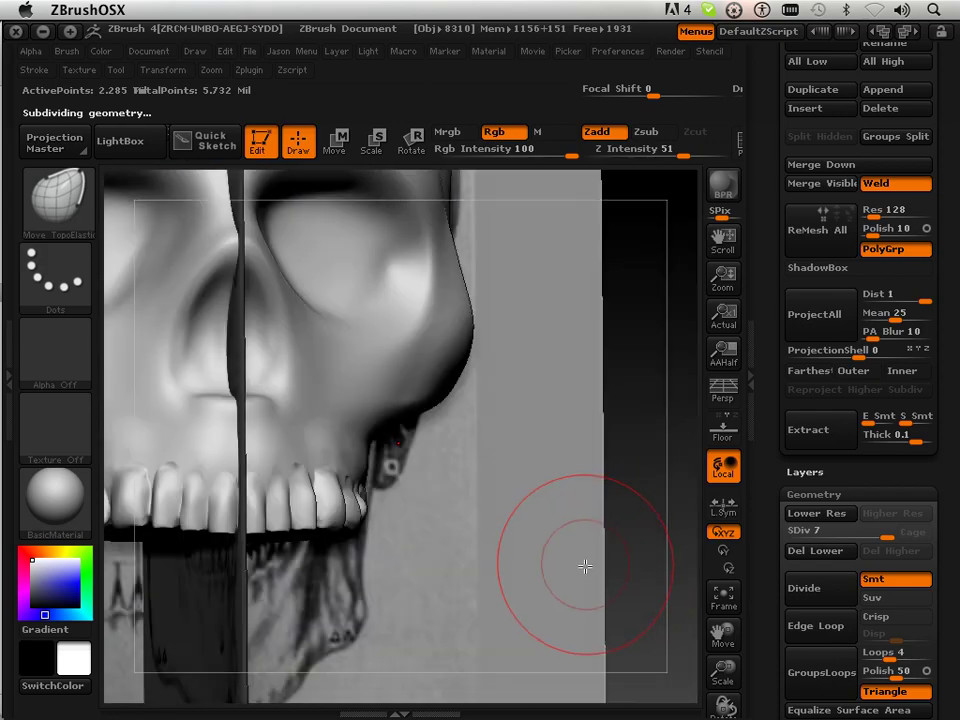
{"action": "left_click_drag", "start_coordinate": [724, 672], "coordinate": [716, 638]}
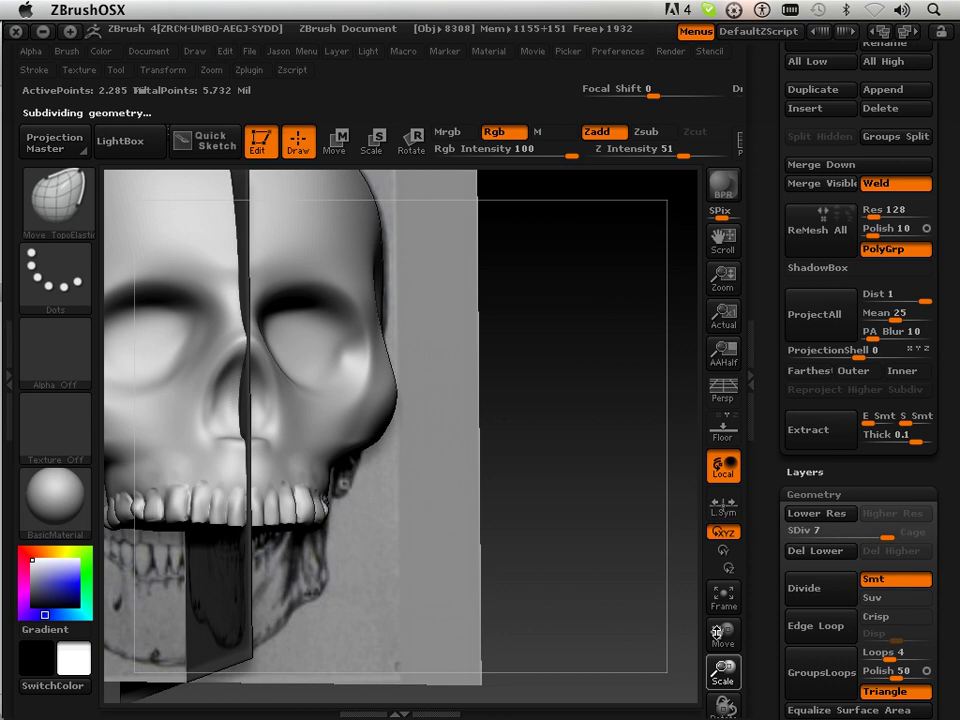
{"action": "left_click", "coordinate": [723, 597]}
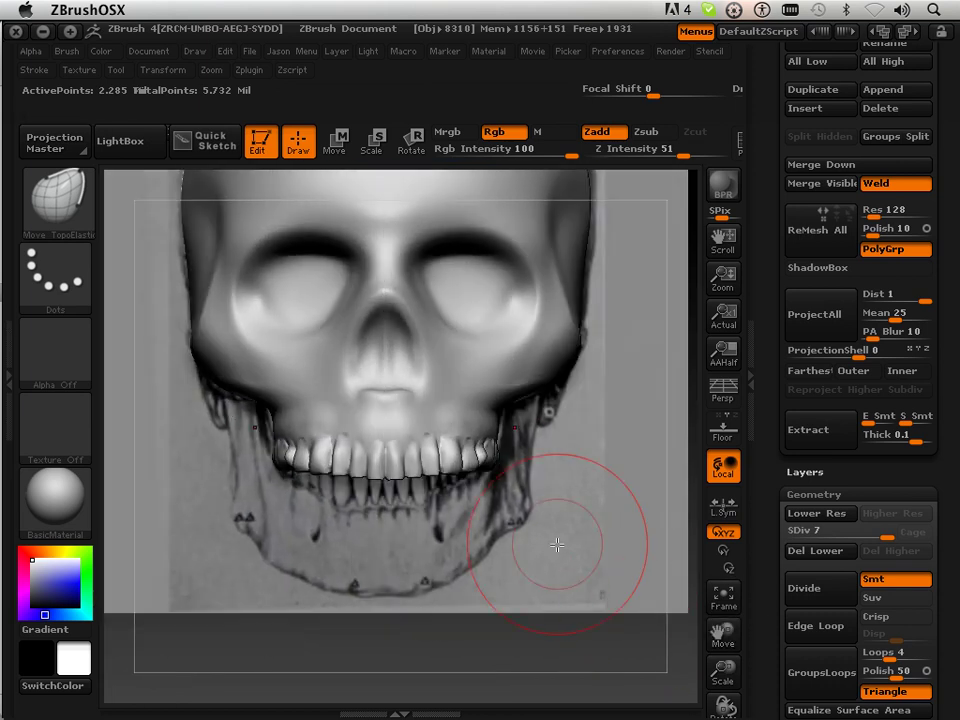
{"action": "mouse_move", "coordinate": [583, 630]}
{"action": "left_mouse_down"}
{"action": "mouse_move", "coordinate": [443, 632]}
{"action": "mouse_move", "coordinate": [589, 617]}
{"action": "mouse_move", "coordinate": [446, 634]}
{"action": "mouse_move", "coordinate": [500, 631]}
{"action": "mouse_move", "coordinate": [471, 636]}
{"action": "left_mouse_up"}
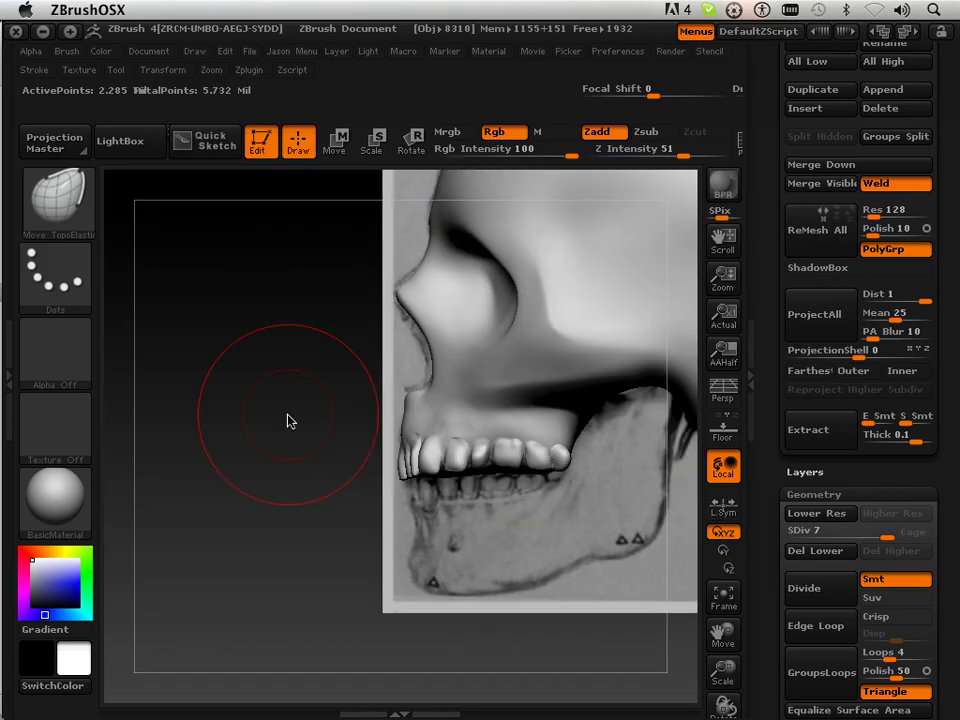
Push the front upper teeth up into the gum line with the Move Topological brush
{"action": "left_click", "coordinate": [87, 371]}
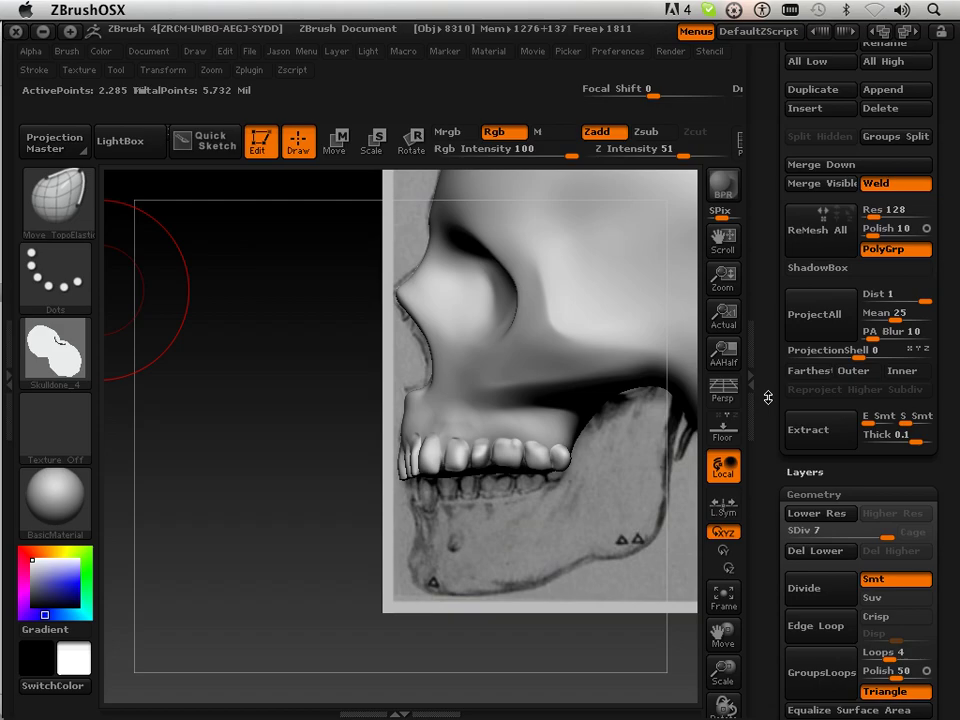
{"action": "mouse_move", "coordinate": [777, 414]}
{"action": "left_mouse_down"}
{"action": "mouse_move", "coordinate": [757, 274]}
{"action": "mouse_move", "coordinate": [763, 229]}
{"action": "left_mouse_up"}
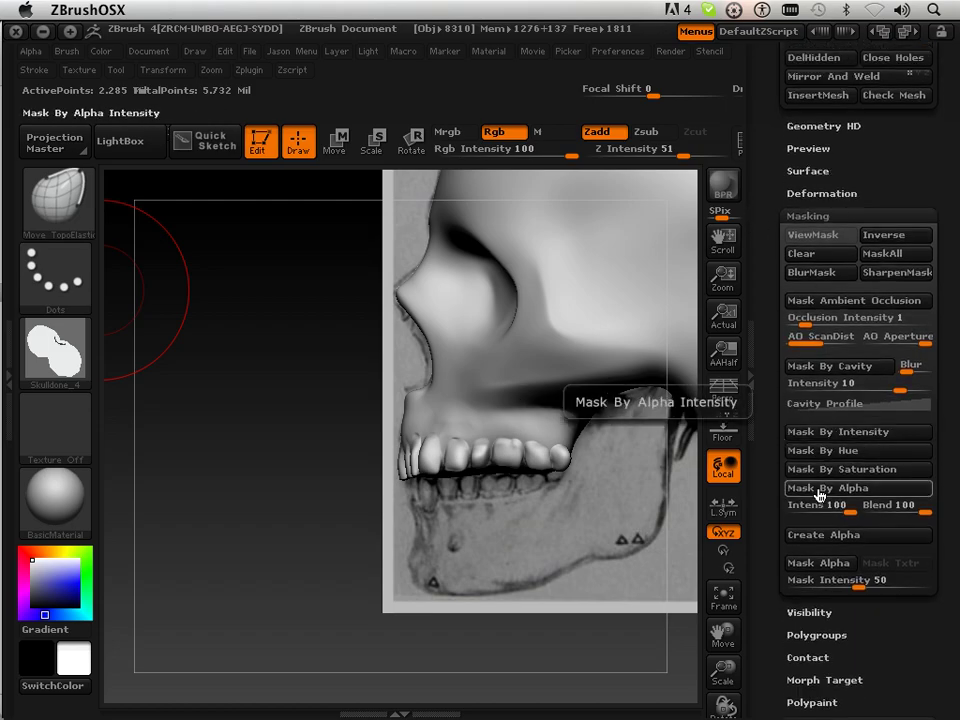
{"action": "key", "text": "ctrl+h"}
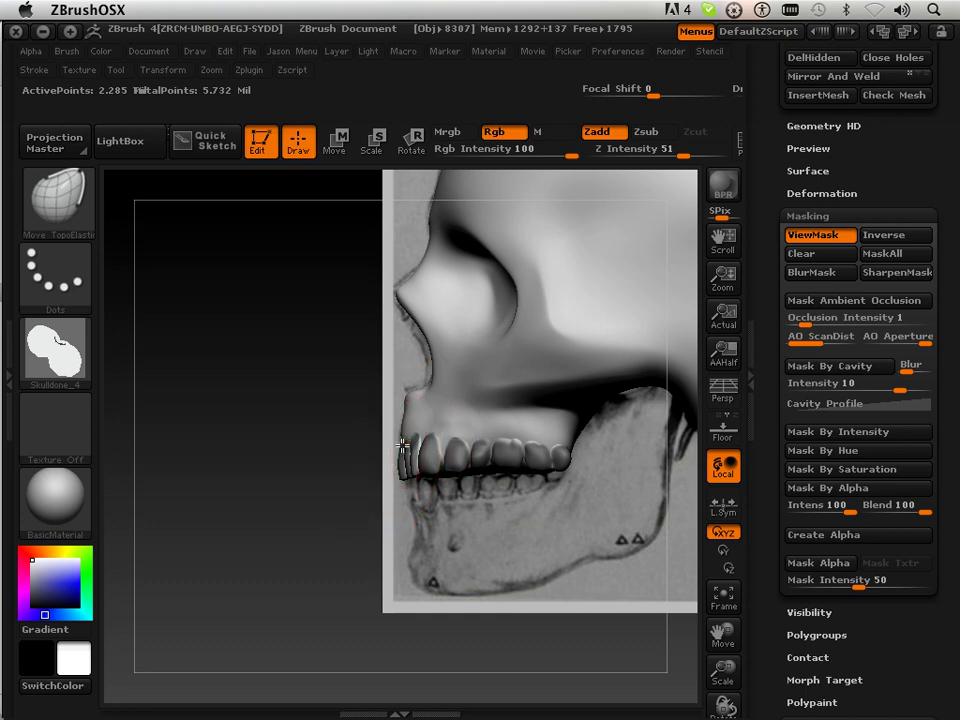
{"action": "left_click_drag", "start_coordinate": [401, 445], "coordinate": [411, 504]}
Lower the teeth subtool to SDiv 5 and rotate the skull to a front view
{"action": "key", "text": "ctrl"}
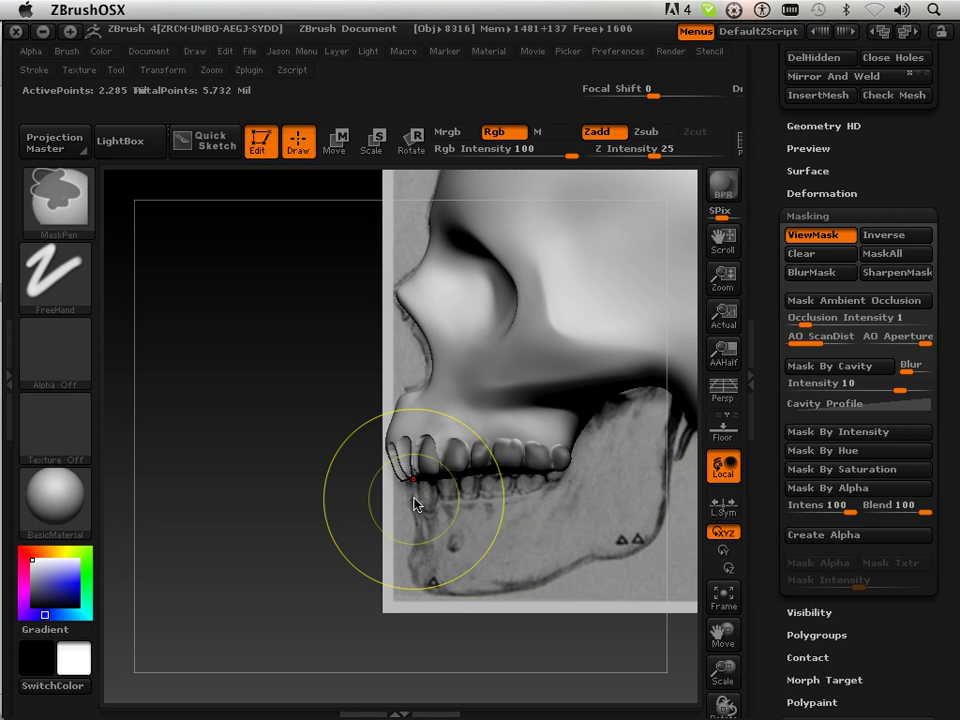
{"action": "scroll", "coordinate": [769, 290], "scroll_direction": "up", "scroll_amount": 2}
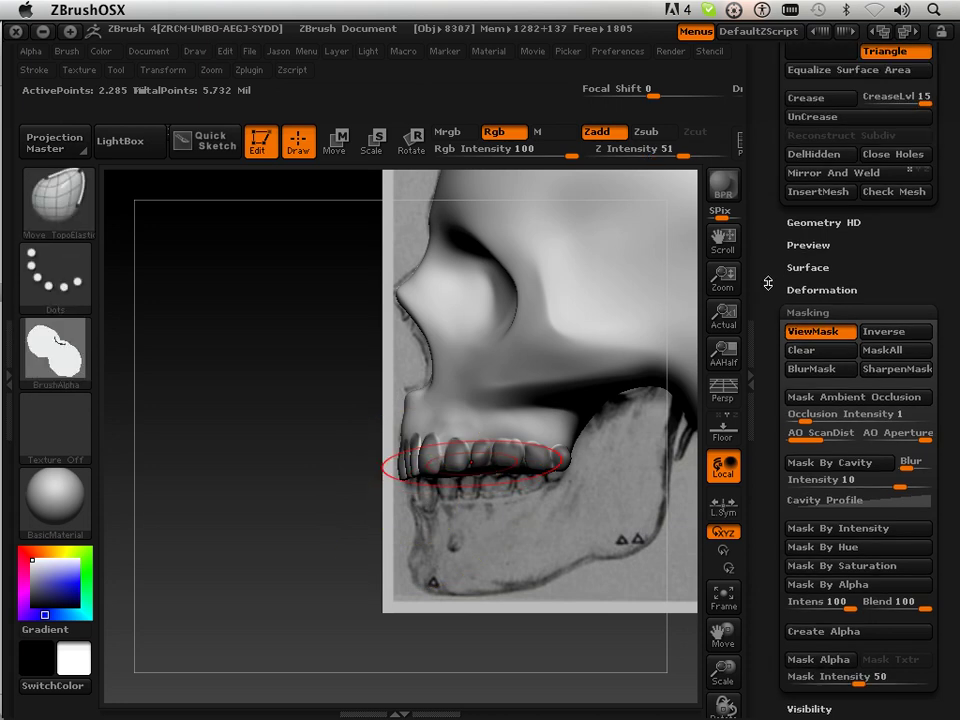
{"action": "scroll", "coordinate": [850, 260], "scroll_direction": "up", "scroll_amount": 8}
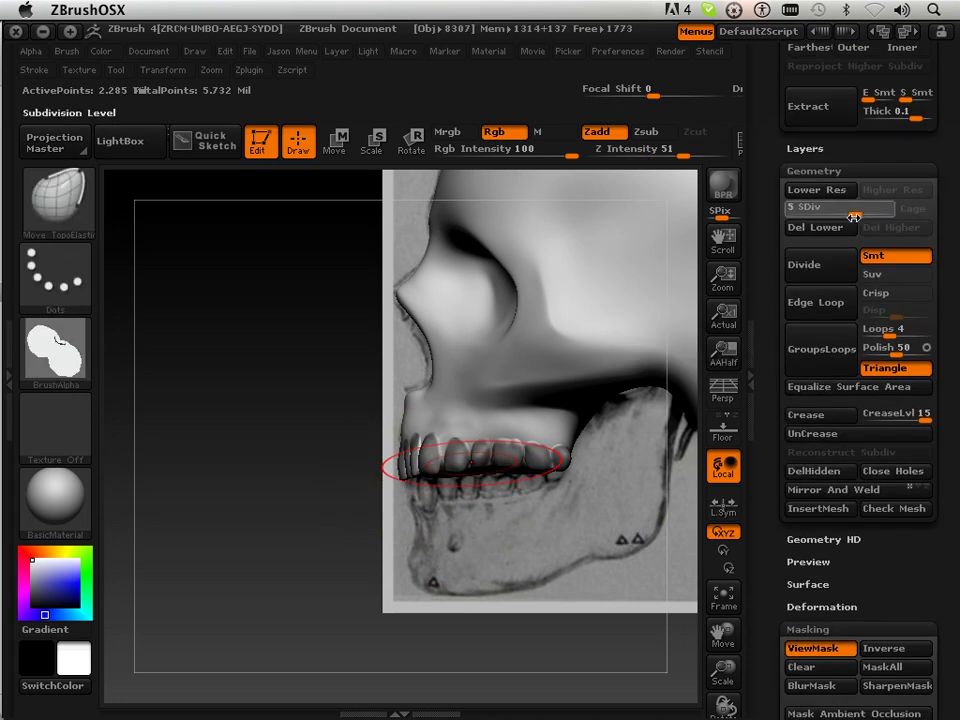
{"action": "left_click", "coordinate": [855, 213]}
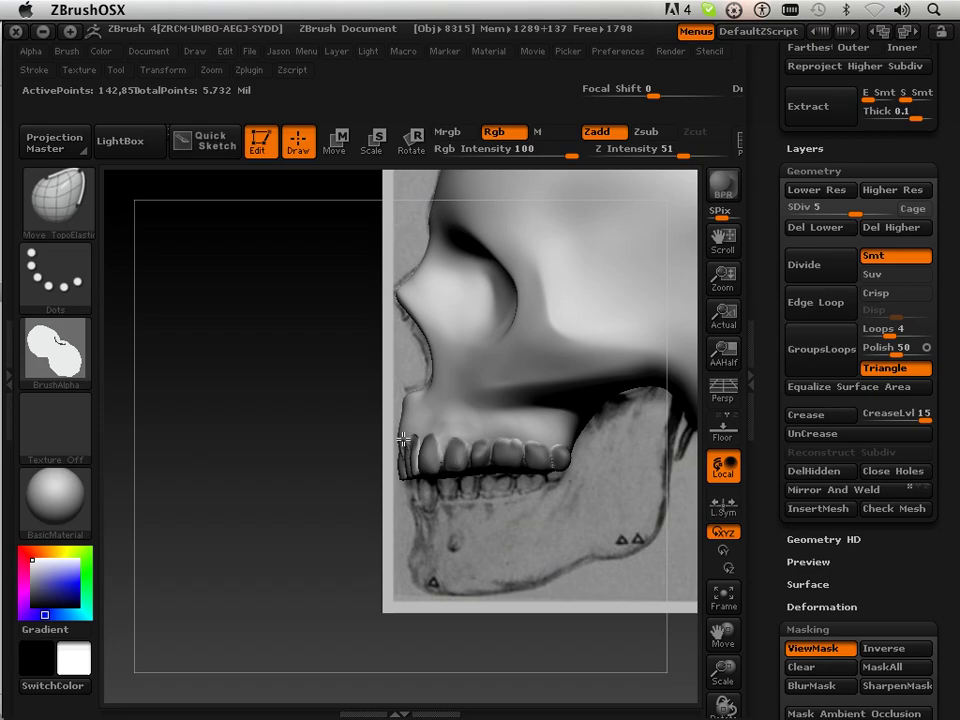
{"action": "mouse_move", "coordinate": [296, 495]}
{"action": "left_mouse_down"}
{"action": "mouse_move", "coordinate": [274, 499]}
{"action": "mouse_move", "coordinate": [409, 441]}
{"action": "left_mouse_up"}
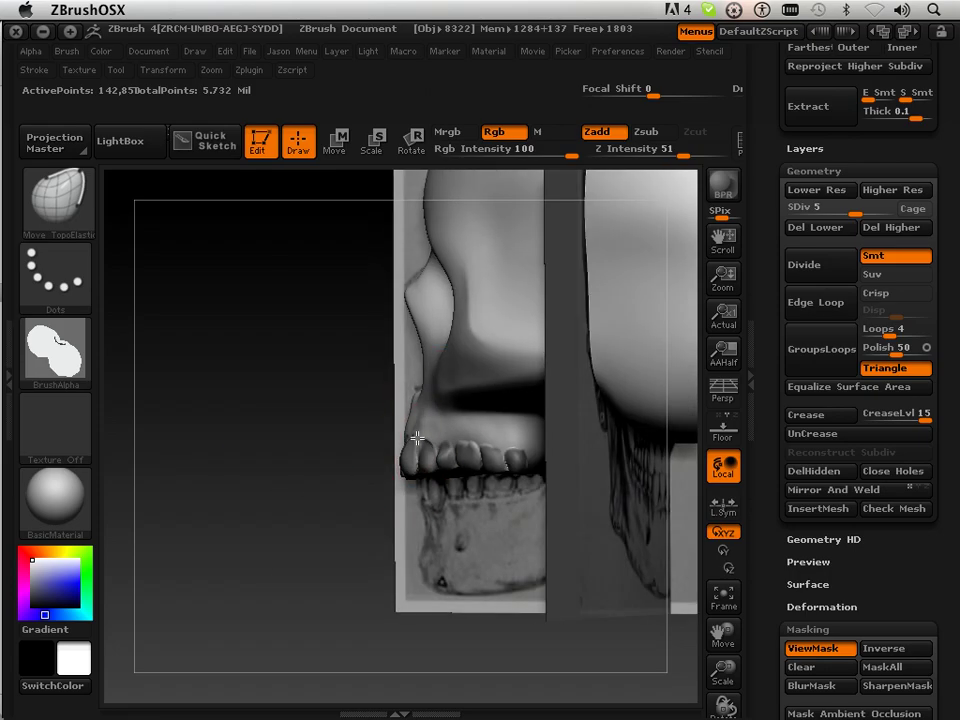
{"action": "mouse_move", "coordinate": [272, 510]}
{"action": "left_mouse_down"}
{"action": "mouse_move", "coordinate": [364, 510]}
{"action": "mouse_move", "coordinate": [435, 454]}
{"action": "left_mouse_up"}
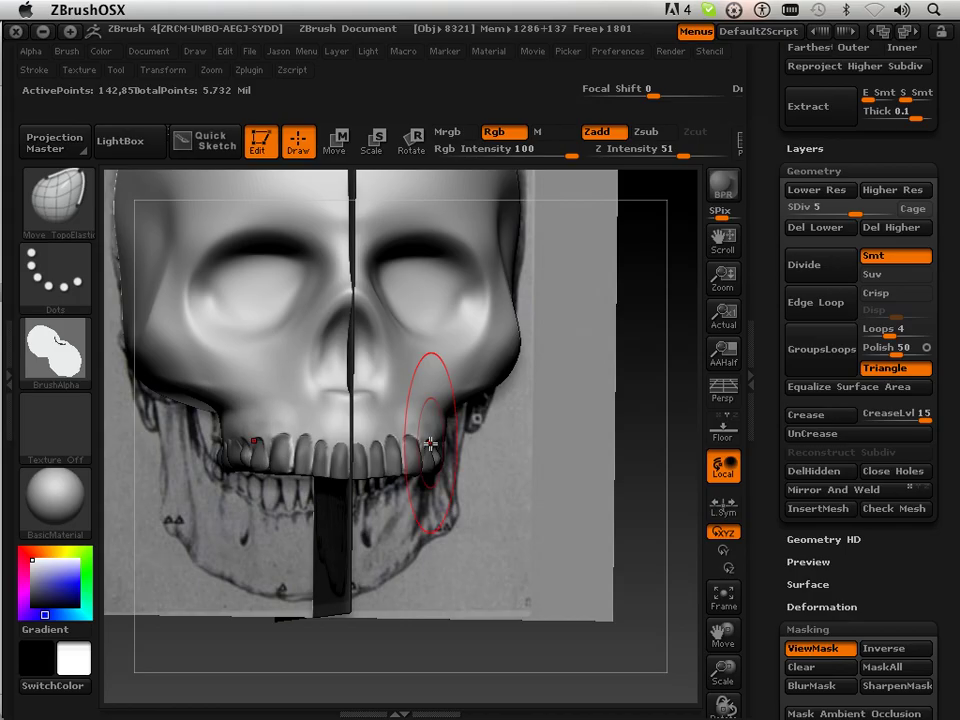
{"action": "left_click_drag", "start_coordinate": [632, 561], "coordinate": [456, 433]}
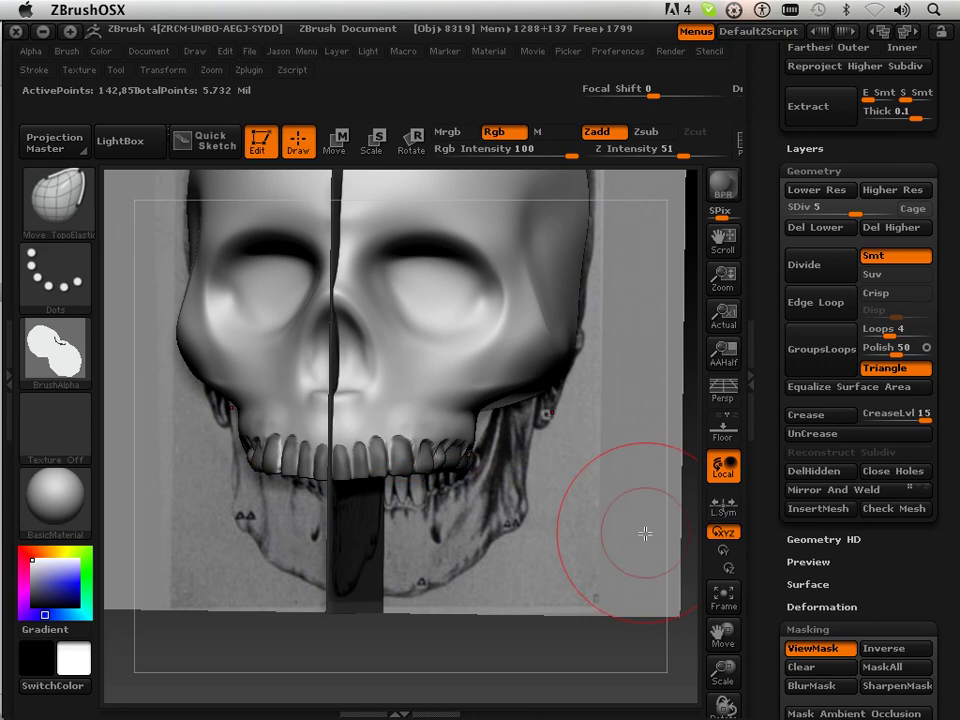
Shift-smooth the right-side upper teeth, checking from side, front and three-quarter views
{"action": "mouse_move", "coordinate": [544, 633]}
{"action": "left_mouse_down"}
{"action": "mouse_move", "coordinate": [471, 633]}
{"action": "mouse_move", "coordinate": [488, 632]}
{"action": "left_mouse_up"}
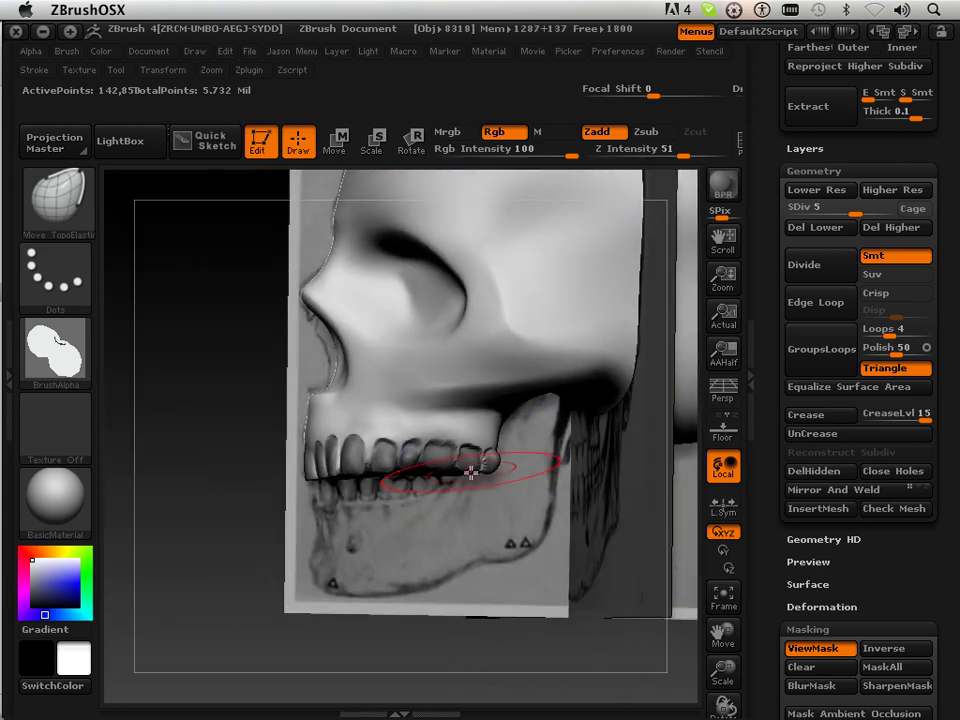
{"action": "key", "text": "shift"}
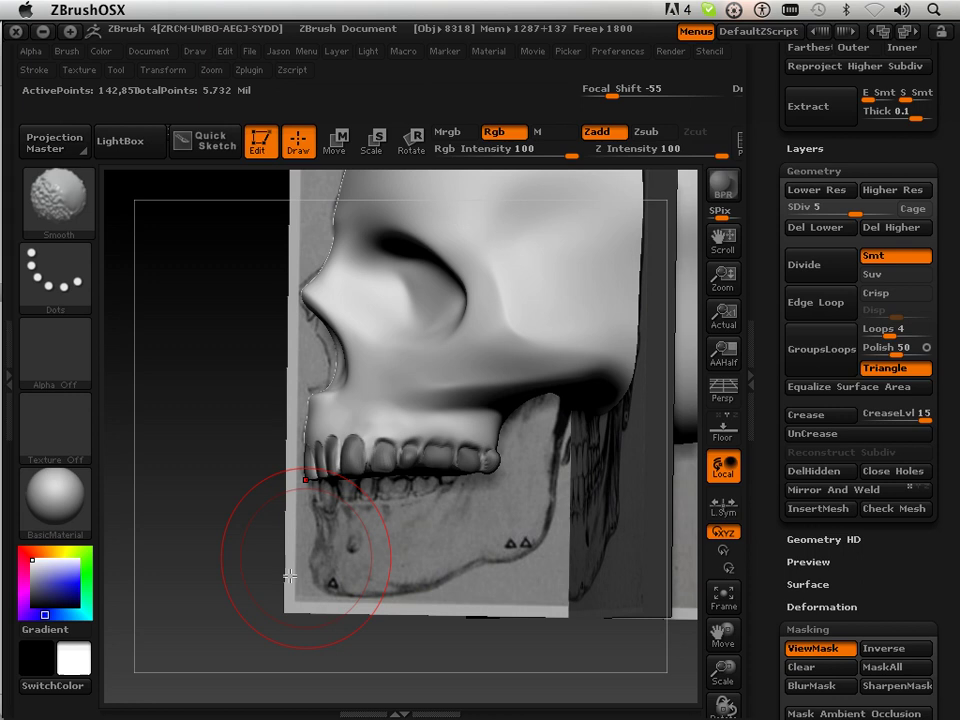
{"action": "left_click_drag", "start_coordinate": [301, 627], "coordinate": [328, 641]}
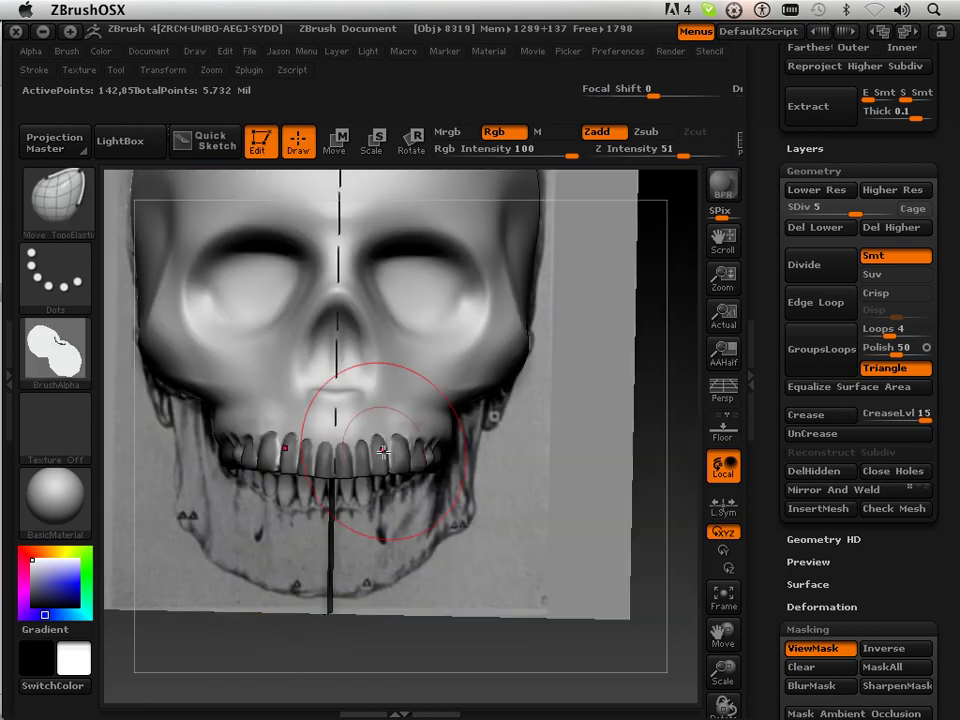
{"action": "left_click_drag", "start_coordinate": [343, 418], "coordinate": [415, 510], "text": "shift"}
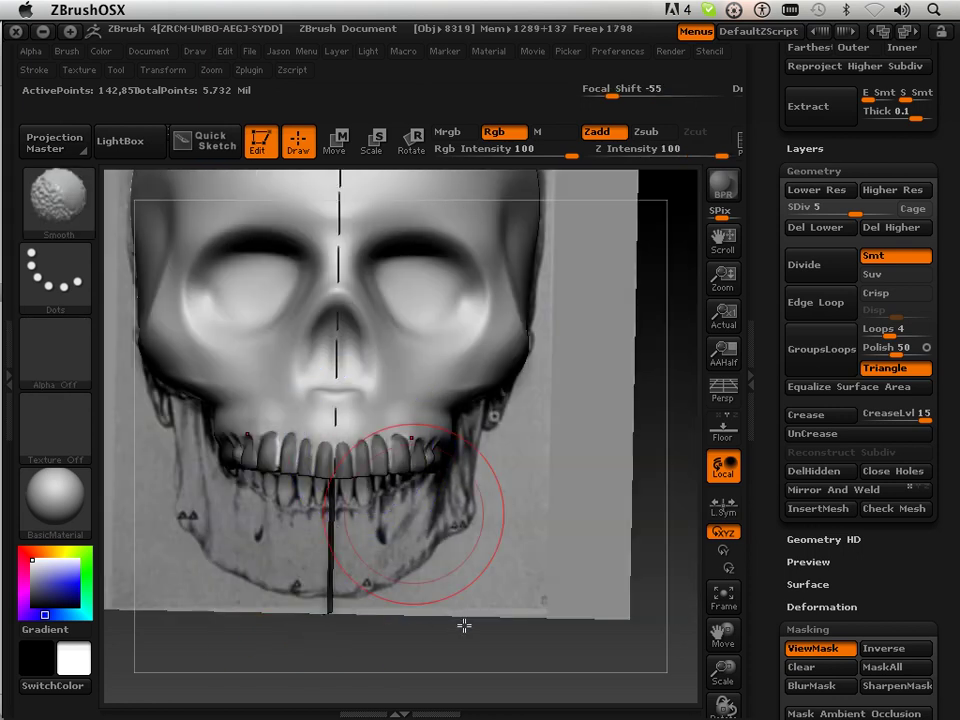
{"action": "mouse_move", "coordinate": [465, 647]}
{"action": "left_mouse_down"}
{"action": "mouse_move", "coordinate": [531, 636]}
{"action": "mouse_move", "coordinate": [523, 647]}
{"action": "mouse_move", "coordinate": [411, 669]}
{"action": "mouse_move", "coordinate": [561, 574]}
{"action": "left_mouse_up"}
{"action": "mouse_move", "coordinate": [722, 668]}
{"action": "left_mouse_down"}
{"action": "mouse_move", "coordinate": [726, 706]}
{"action": "mouse_move", "coordinate": [431, 595]}
{"action": "left_mouse_up"}
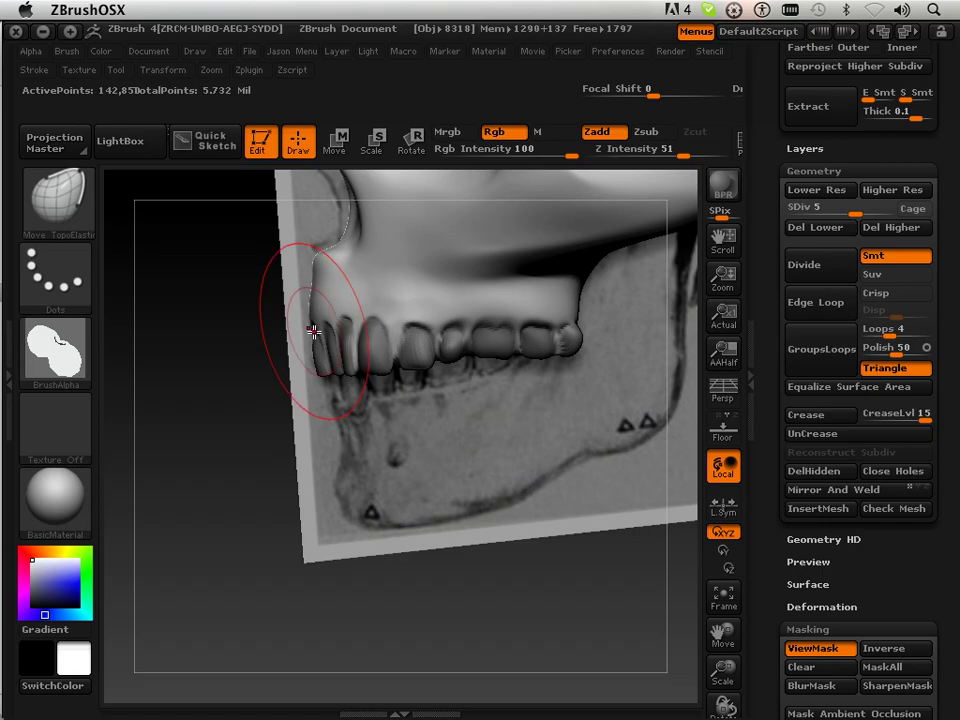
{"action": "left_click_drag", "start_coordinate": [255, 437], "coordinate": [317, 424]}
{"action": "key", "text": "shift"}
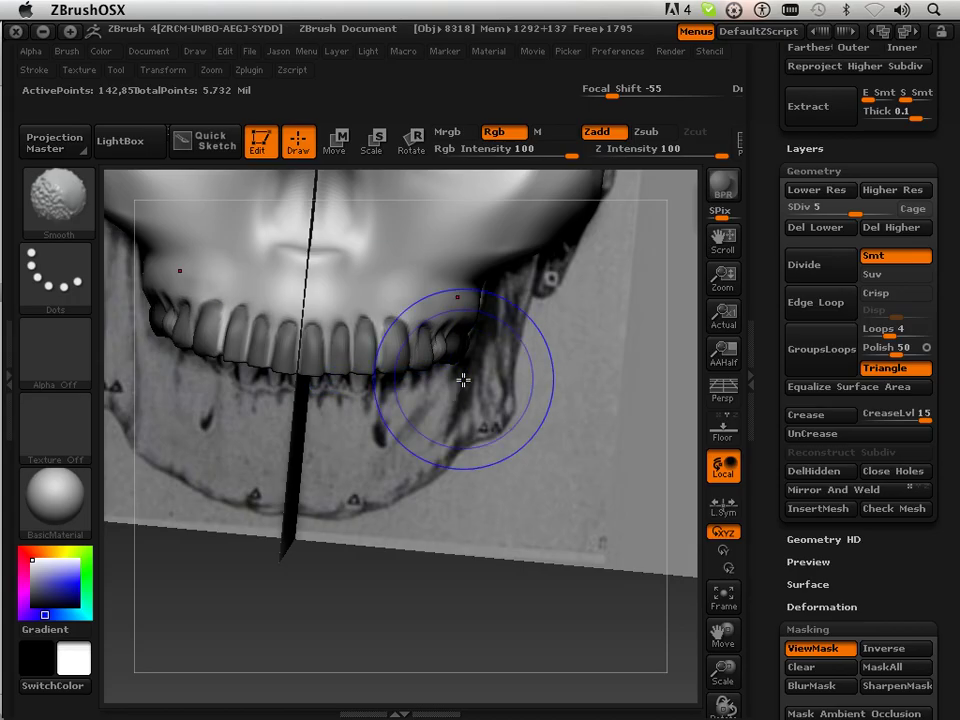
{"action": "left_click_drag", "start_coordinate": [263, 623], "coordinate": [266, 536]}
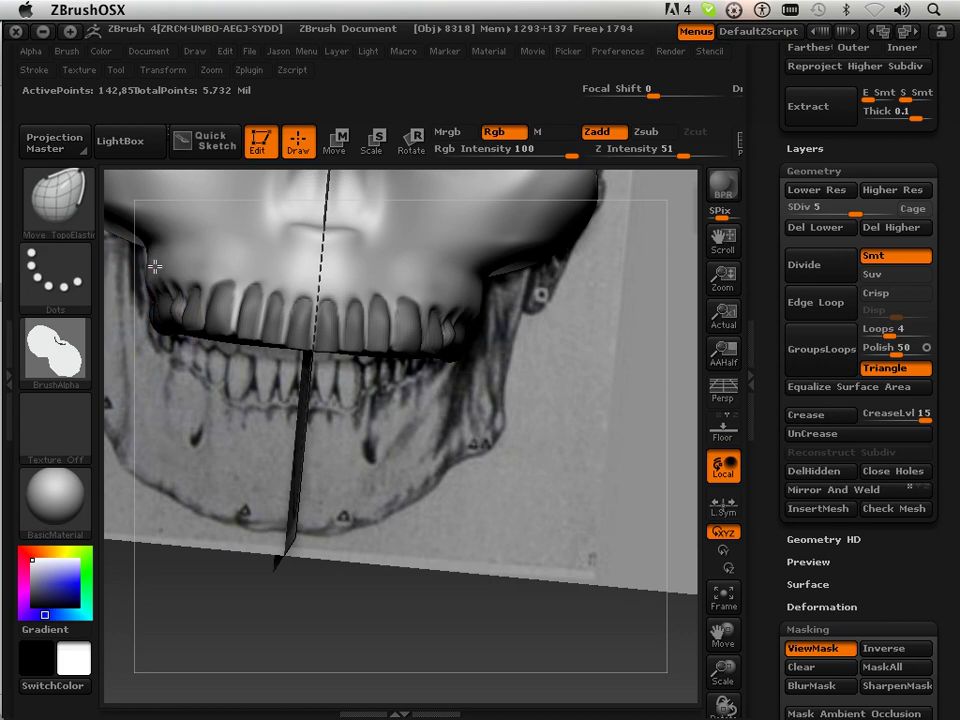
Drop to SDiv 3, review the teeth from several angles, then raise back to SDiv 7
{"action": "left_click_drag", "start_coordinate": [852, 213], "coordinate": [830, 209]}
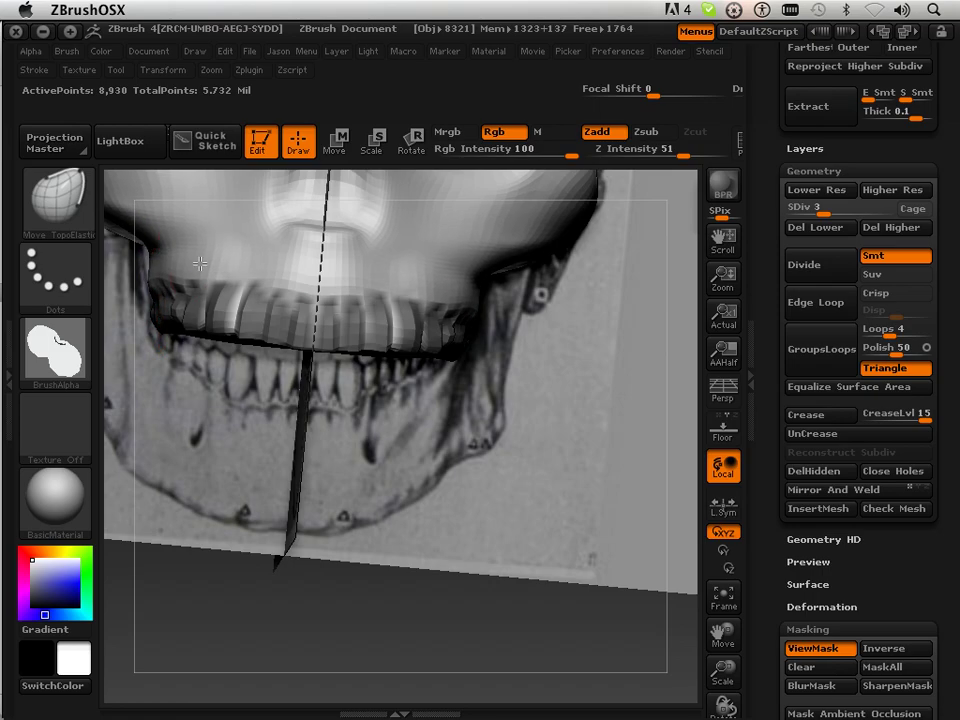
{"action": "mouse_move", "coordinate": [276, 641]}
{"action": "left_mouse_down"}
{"action": "mouse_move", "coordinate": [212, 625]}
{"action": "mouse_move", "coordinate": [214, 617]}
{"action": "left_mouse_up"}
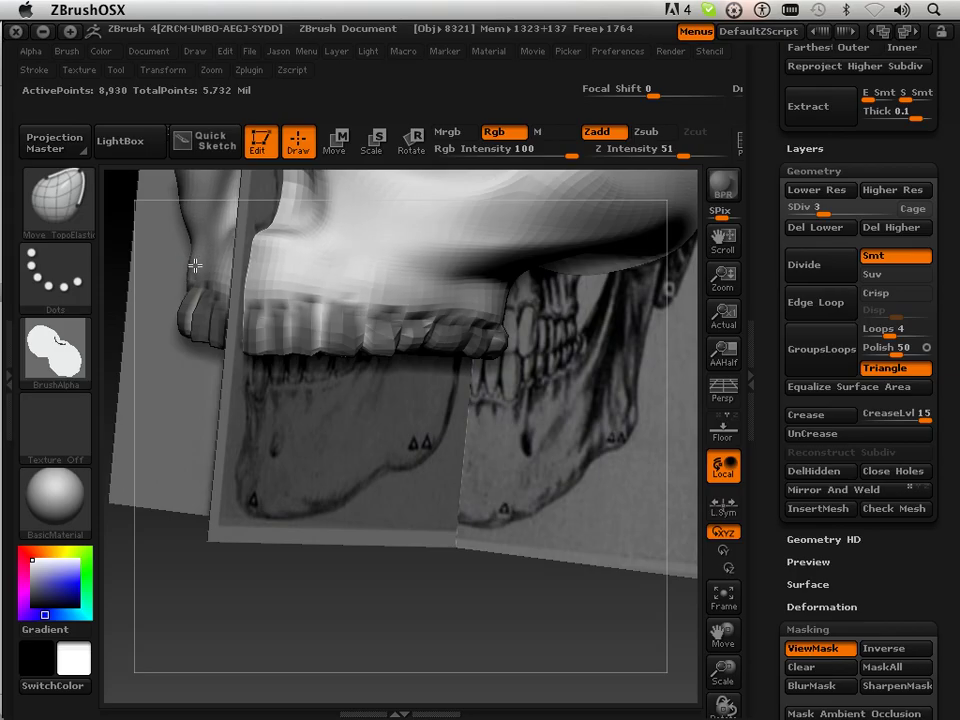
{"action": "mouse_move", "coordinate": [180, 595]}
{"action": "left_mouse_down"}
{"action": "mouse_move", "coordinate": [133, 574]}
{"action": "mouse_move", "coordinate": [266, 568]}
{"action": "mouse_move", "coordinate": [171, 557]}
{"action": "mouse_move", "coordinate": [201, 571]}
{"action": "mouse_move", "coordinate": [242, 510]}
{"action": "left_mouse_up"}
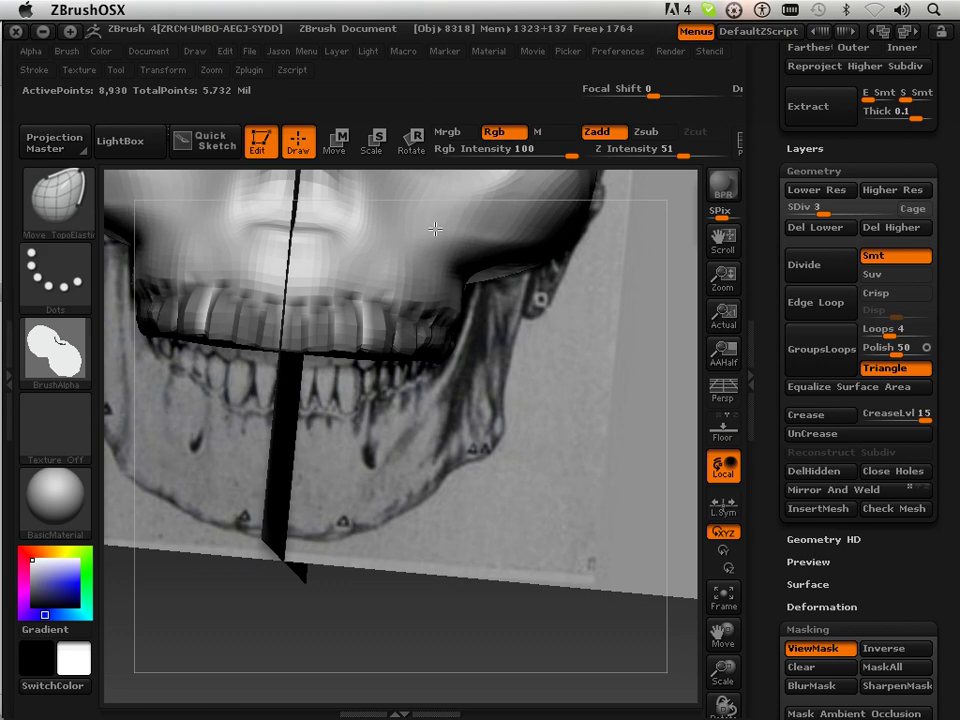
{"action": "mouse_move", "coordinate": [443, 611]}
{"action": "left_mouse_down"}
{"action": "mouse_move", "coordinate": [347, 591]}
{"action": "mouse_move", "coordinate": [370, 563]}
{"action": "mouse_move", "coordinate": [463, 604]}
{"action": "left_mouse_up"}
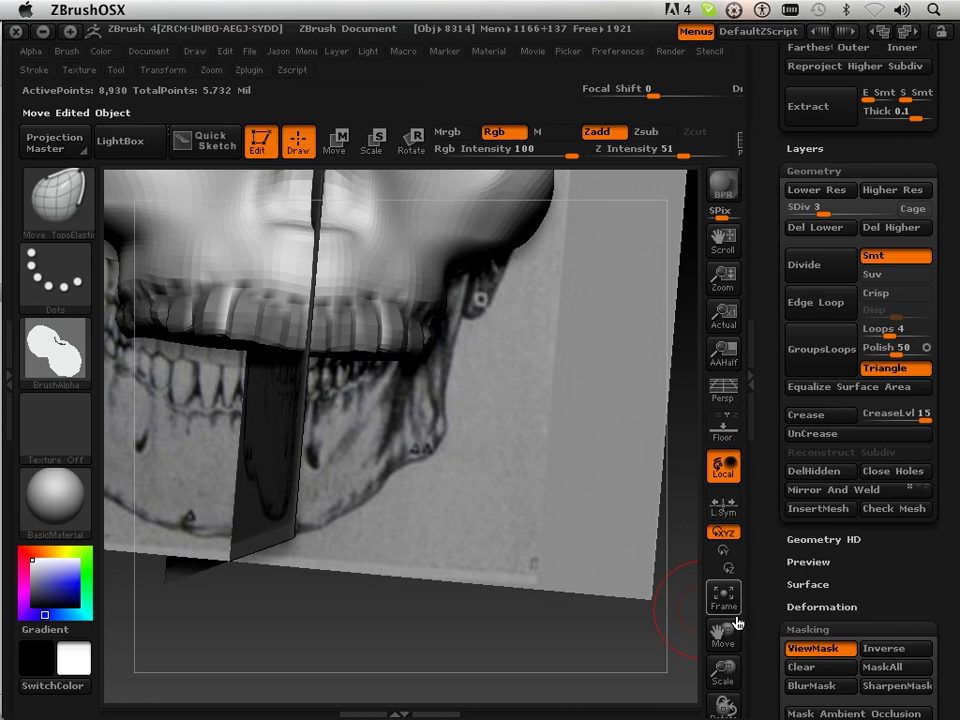
{"action": "left_click_drag", "start_coordinate": [759, 660], "coordinate": [626, 634]}
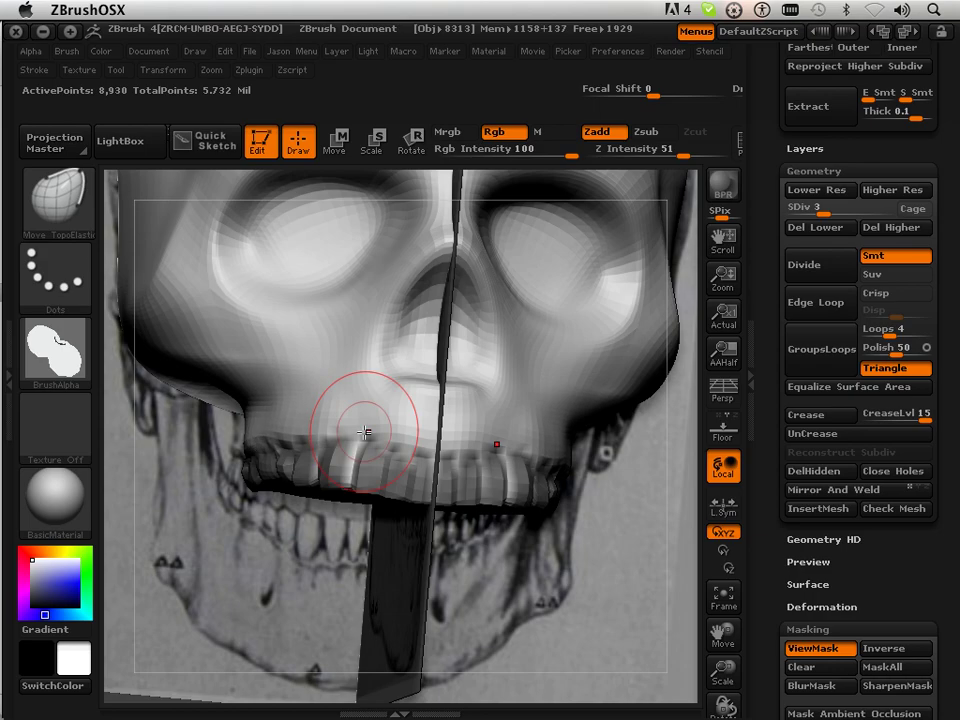
{"action": "left_click_drag", "start_coordinate": [723, 676], "coordinate": [530, 630]}
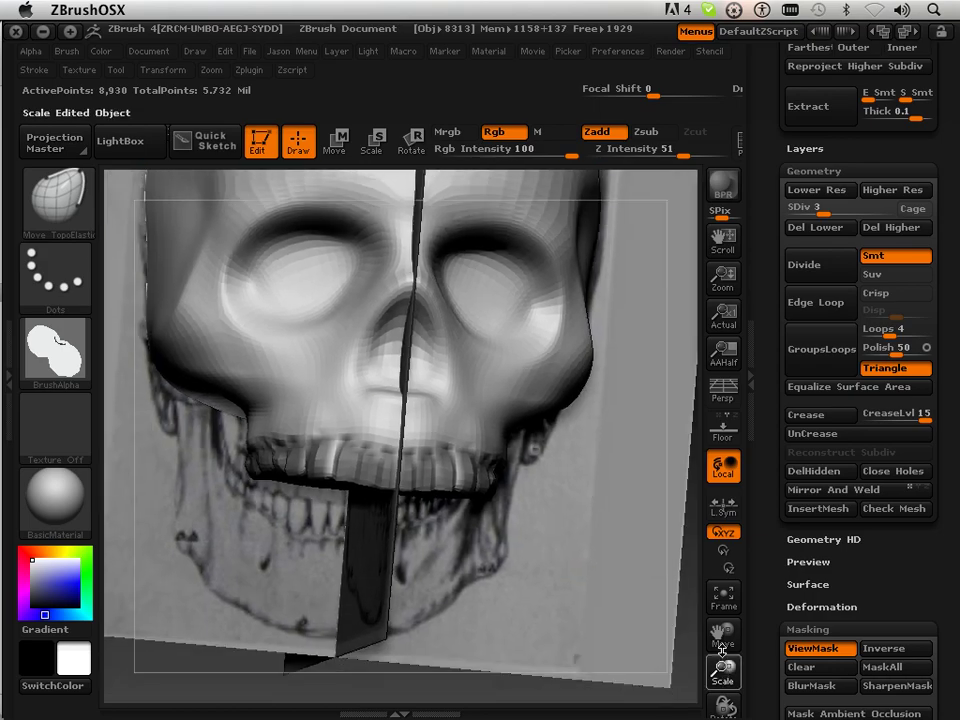
{"action": "left_click_drag", "start_coordinate": [637, 581], "coordinate": [638, 580], "text": "shift"}
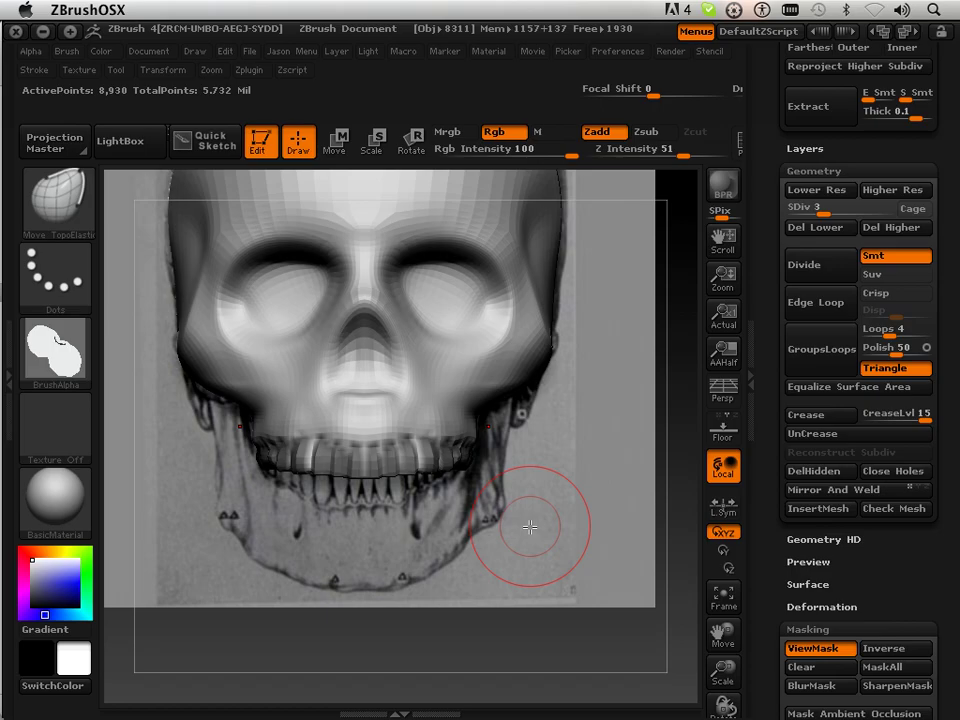
{"action": "left_click_drag", "start_coordinate": [820, 212], "coordinate": [853, 212]}
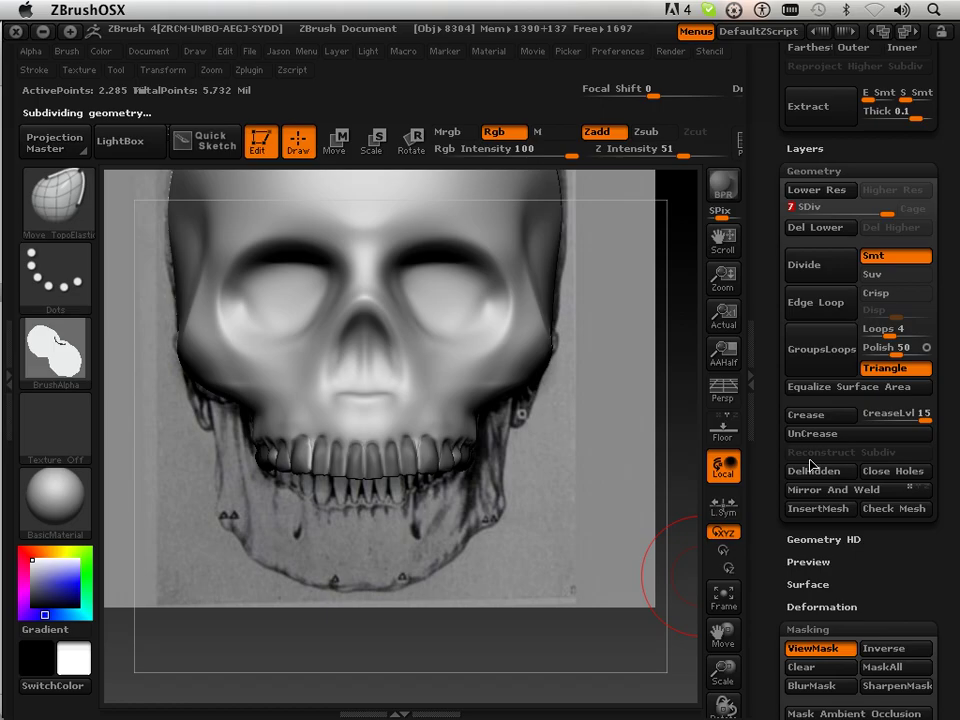
{"action": "left_click", "coordinate": [868, 647]}
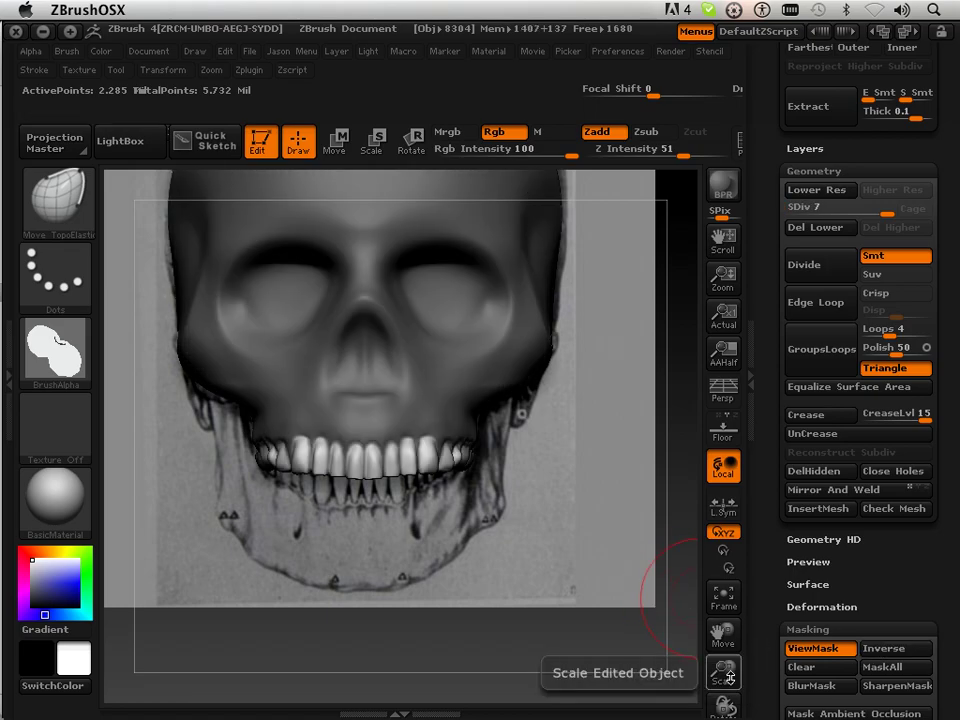
{"action": "left_click_drag", "start_coordinate": [730, 678], "coordinate": [676, 592]}
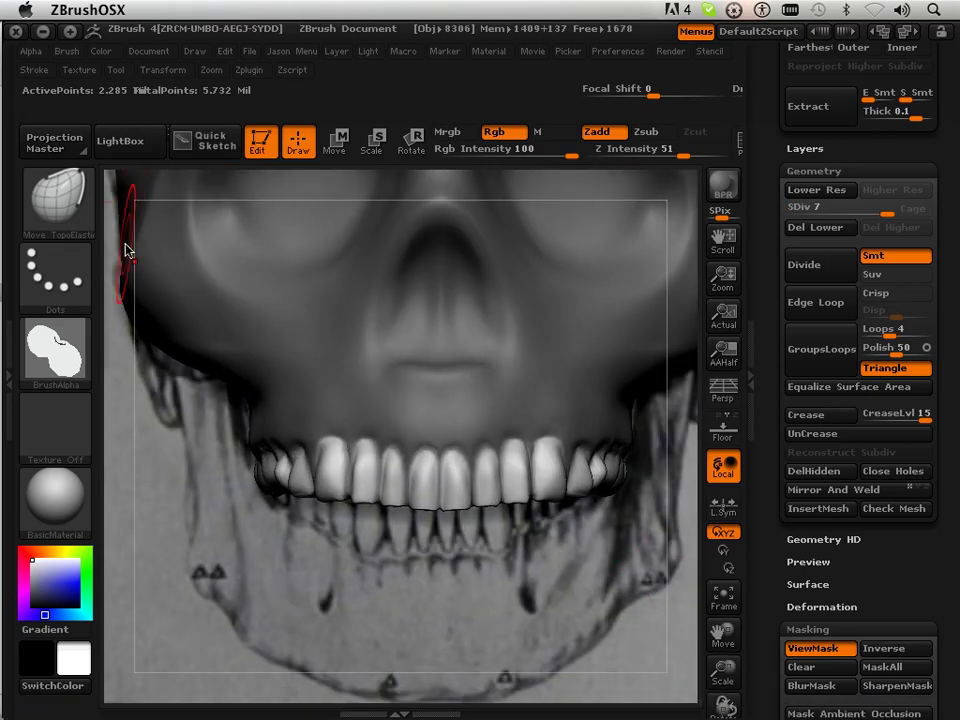
{"action": "left_click", "coordinate": [70, 200]}
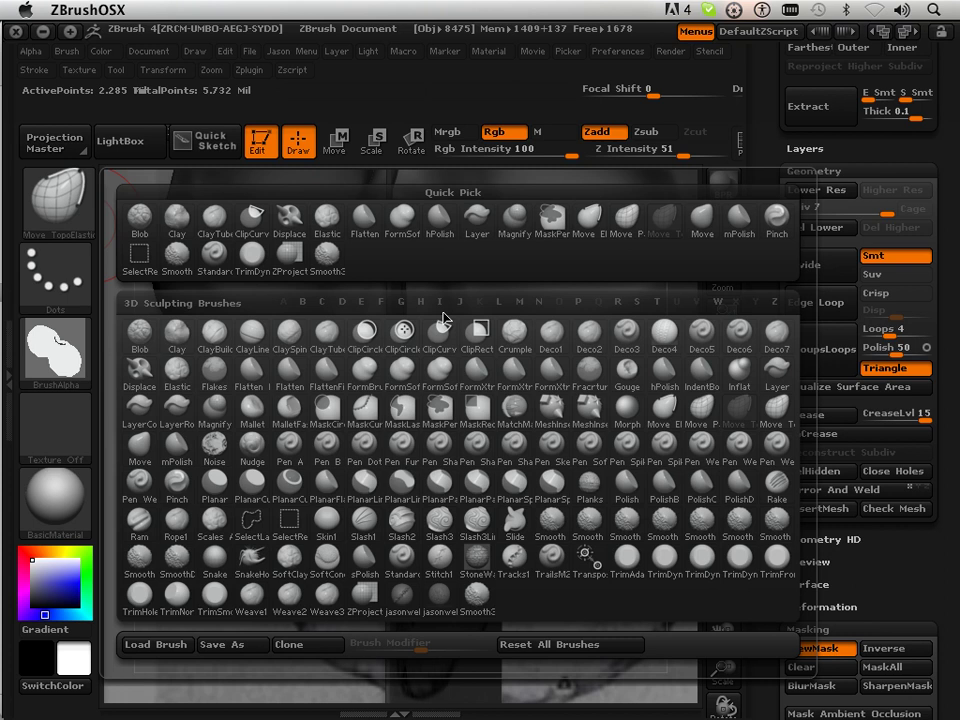
{"action": "left_click", "coordinate": [540, 303]}
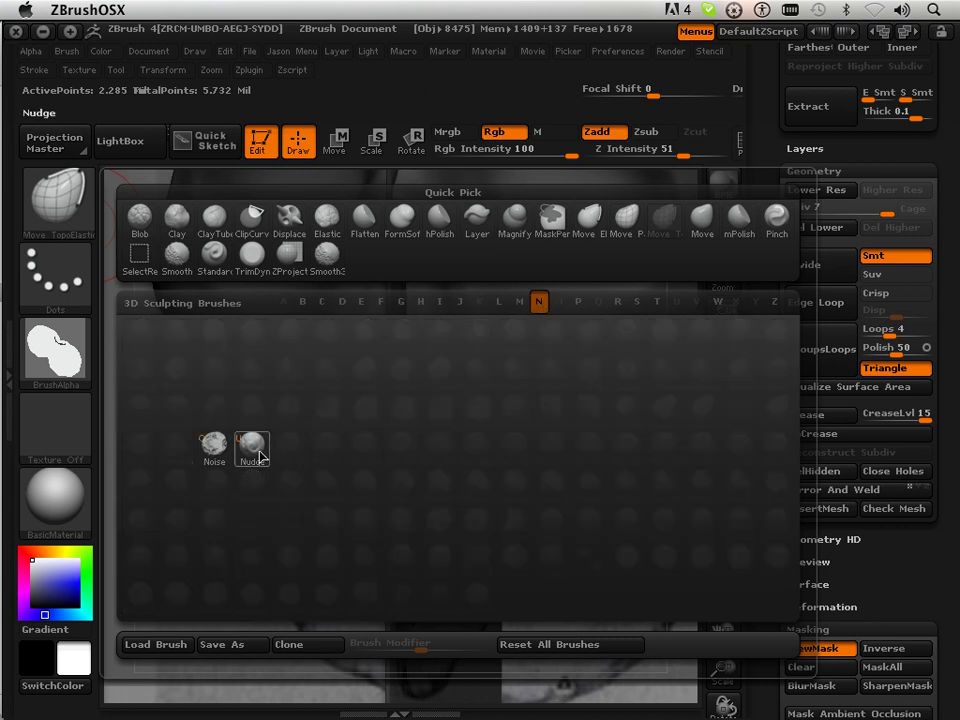
{"action": "left_click", "coordinate": [252, 443]}
{"action": "left_click_drag", "start_coordinate": [319, 511], "coordinate": [340, 615]}
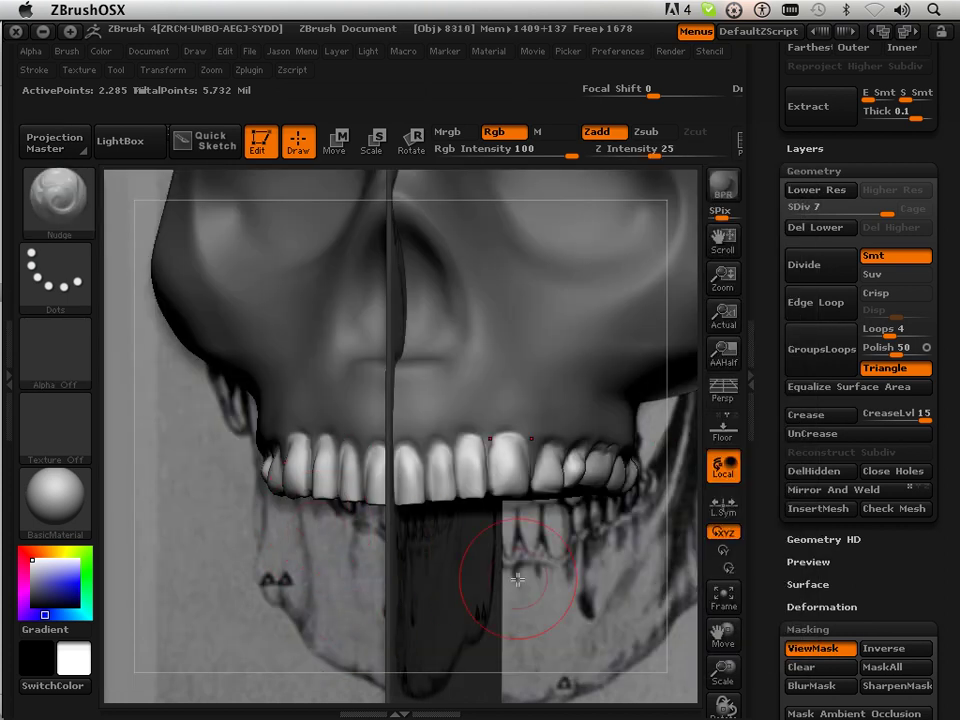
{"action": "left_click_drag", "start_coordinate": [722, 668], "coordinate": [722, 695]}
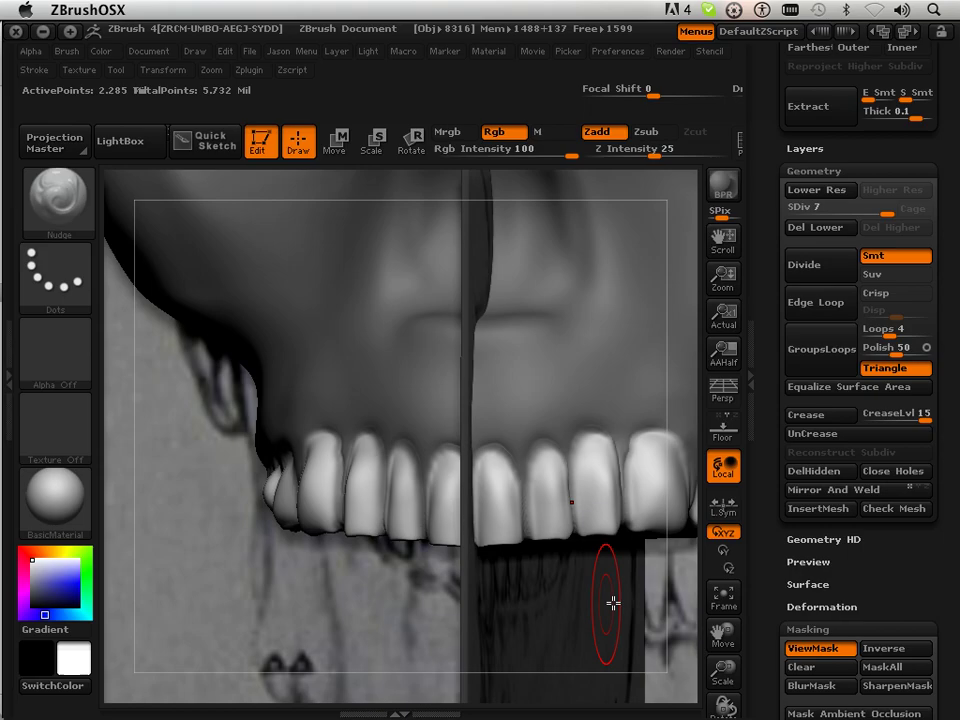
{"action": "left_click_drag", "start_coordinate": [722, 668], "coordinate": [731, 680]}
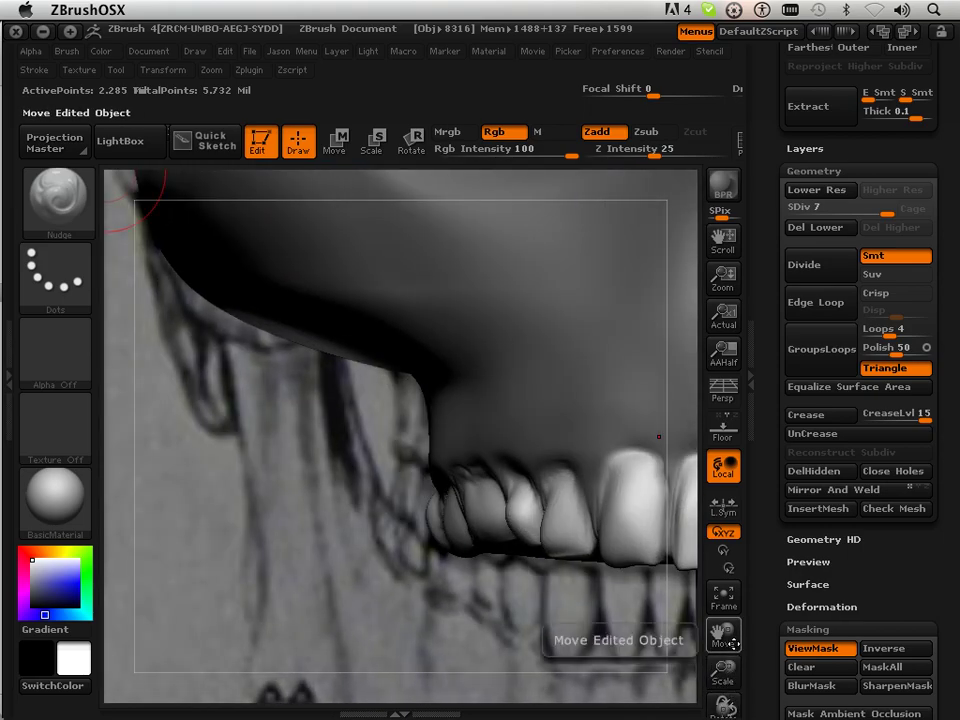
{"action": "mouse_move", "coordinate": [722, 634]}
{"action": "left_mouse_down"}
{"action": "mouse_move", "coordinate": [685, 647]}
{"action": "mouse_move", "coordinate": [615, 636]}
{"action": "left_mouse_up"}
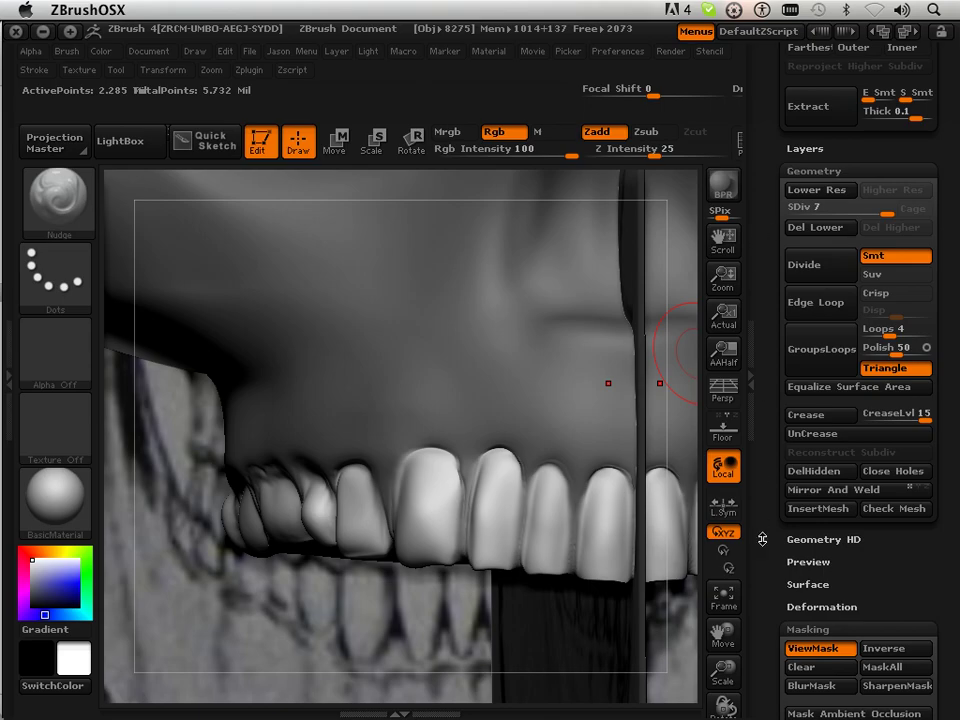
Hide the HIGH_RES_SKULL_3 subtool and Nudge the small back tooth and its neighbour rounder
{"action": "left_click_drag", "start_coordinate": [776, 194], "coordinate": [786, 311]}
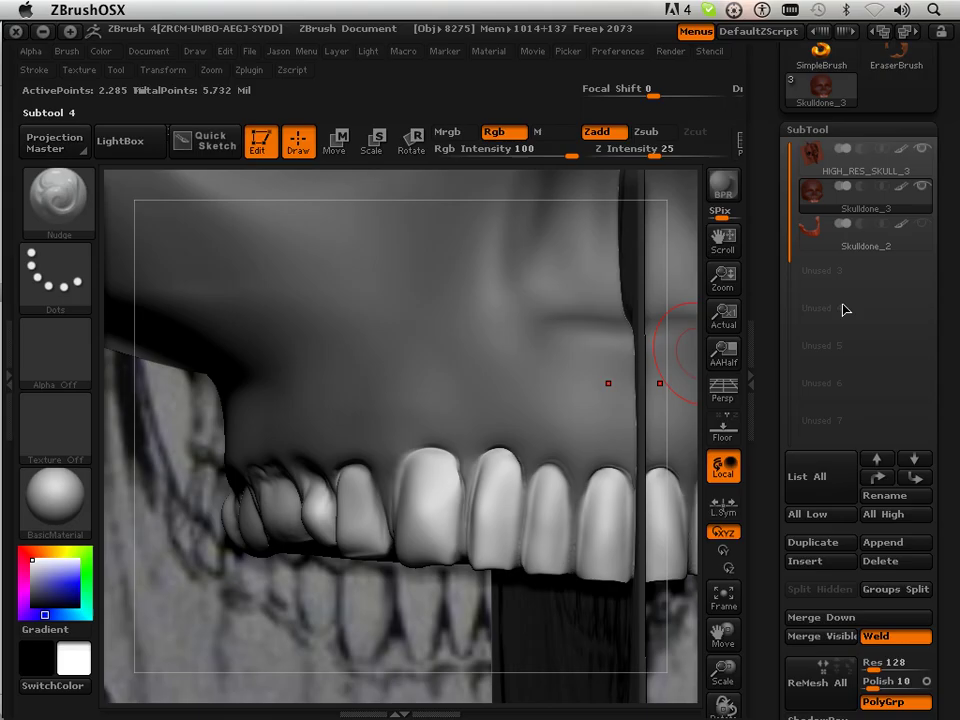
{"action": "left_click", "coordinate": [926, 158]}
{"action": "left_click", "coordinate": [922, 157]}
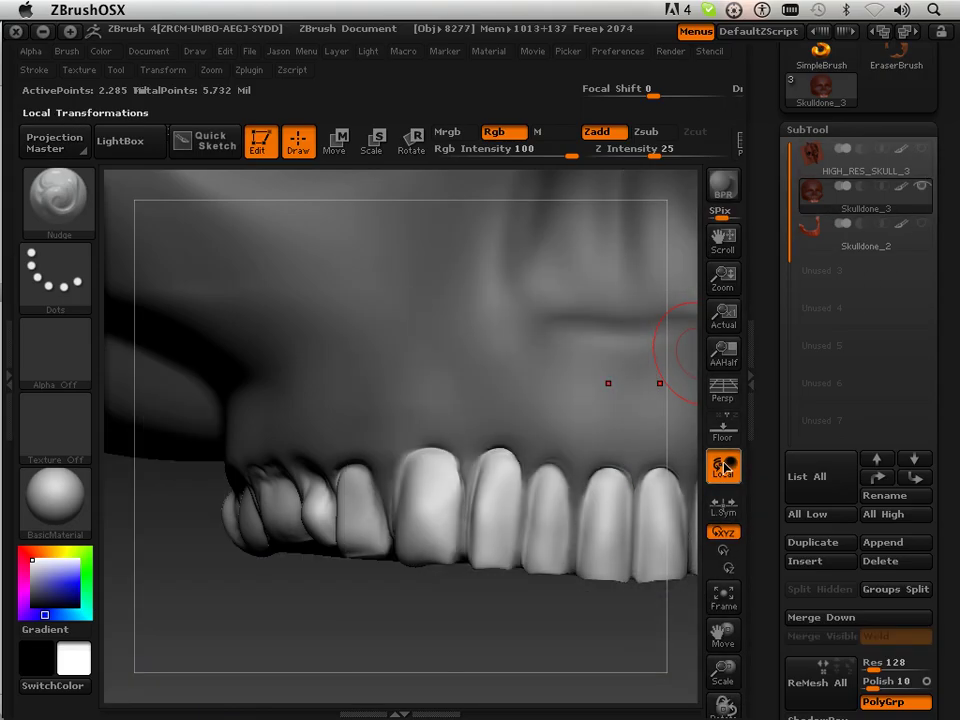
{"action": "mouse_move", "coordinate": [489, 617]}
{"action": "left_mouse_down"}
{"action": "mouse_move", "coordinate": [521, 619]}
{"action": "mouse_move", "coordinate": [535, 608]}
{"action": "left_mouse_up"}
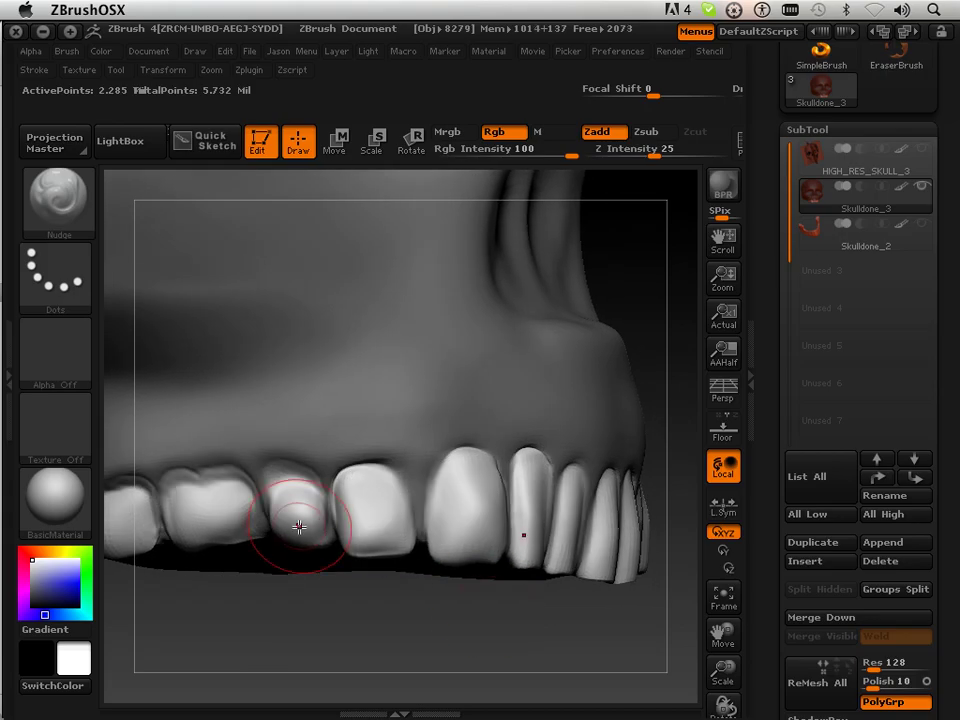
{"action": "left_click_drag", "start_coordinate": [296, 508], "coordinate": [289, 530]}
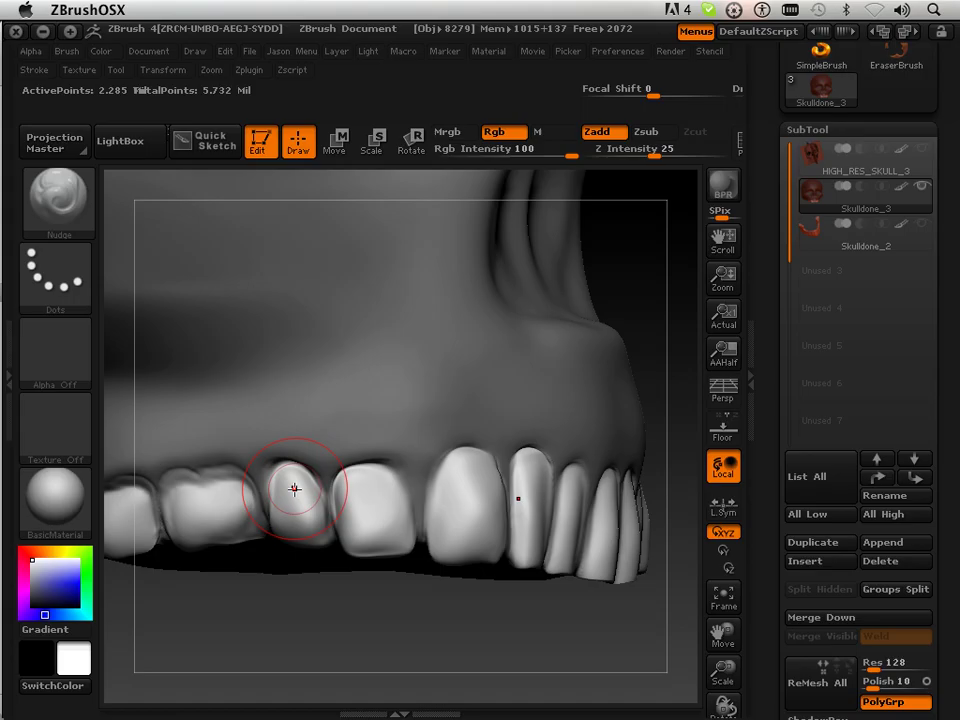
{"action": "left_click_drag", "start_coordinate": [272, 481], "coordinate": [222, 490]}
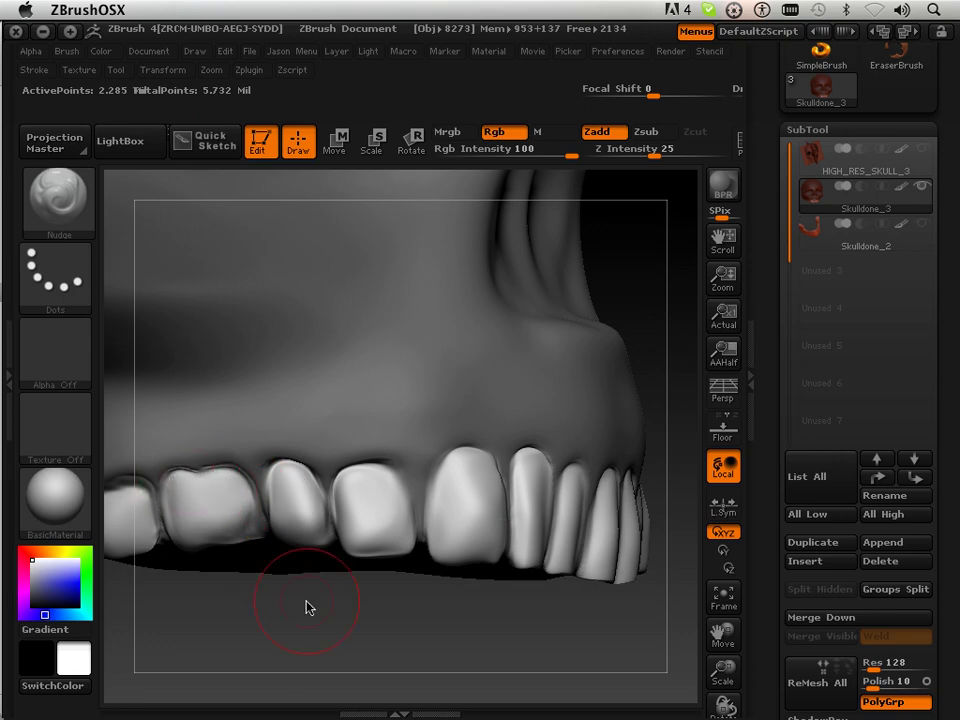
Orbit and zoom around the upper jaw to review the back teeth from several angles
{"action": "mouse_move", "coordinate": [306, 606]}
{"action": "left_mouse_down"}
{"action": "mouse_move", "coordinate": [293, 633]}
{"action": "mouse_move", "coordinate": [257, 621]}
{"action": "left_mouse_up"}
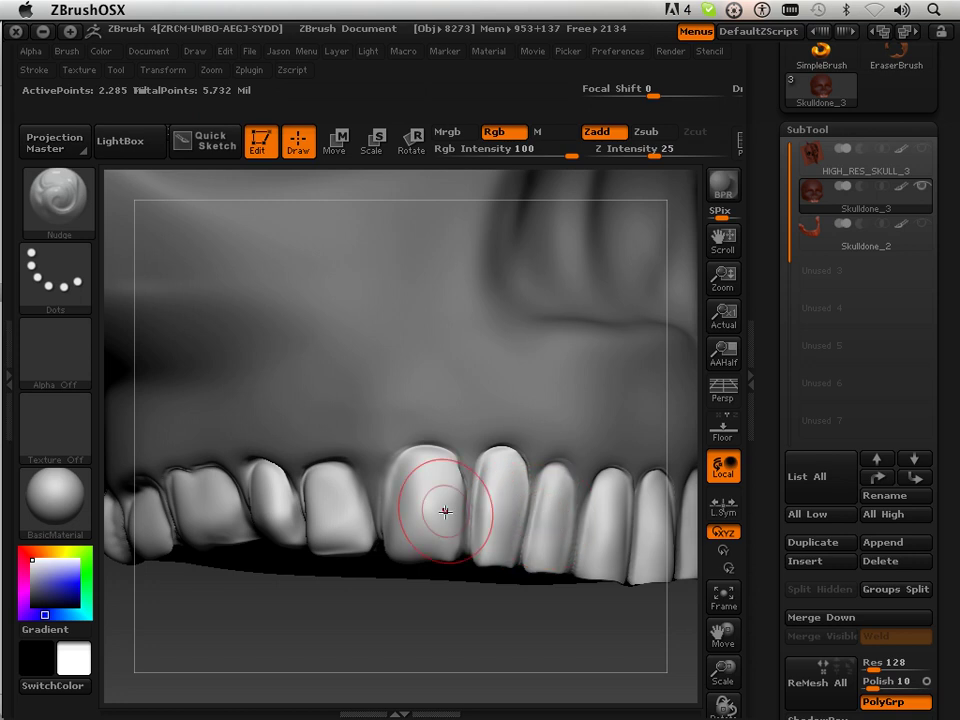
{"action": "mouse_move", "coordinate": [390, 630]}
{"action": "left_mouse_down"}
{"action": "mouse_move", "coordinate": [403, 626]}
{"action": "mouse_move", "coordinate": [377, 615]}
{"action": "mouse_move", "coordinate": [375, 624]}
{"action": "left_mouse_up"}
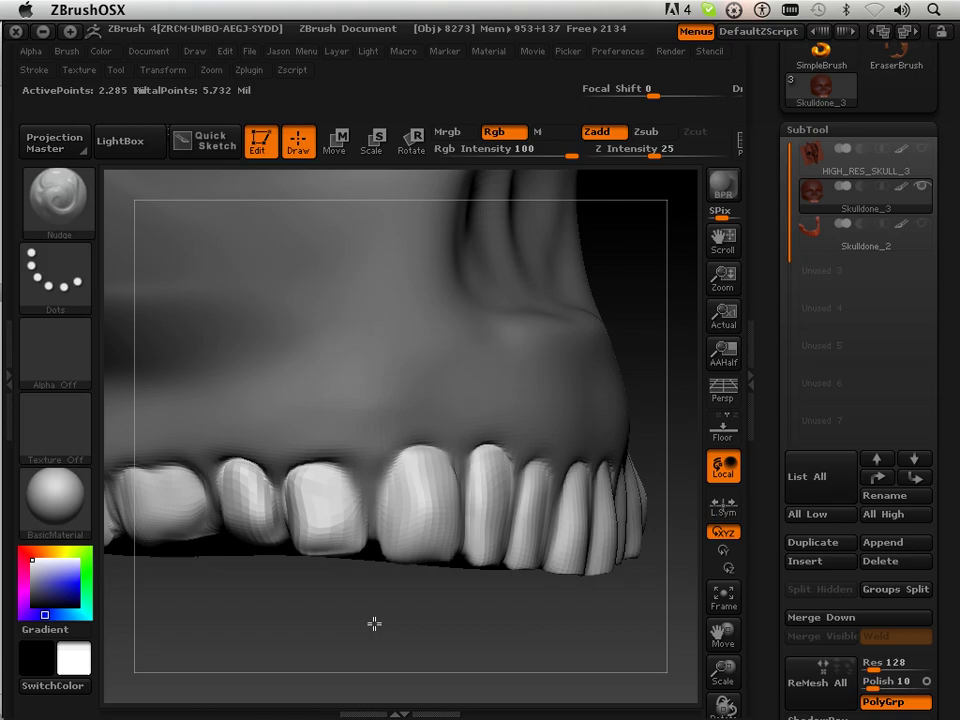
{"action": "left_click_drag", "start_coordinate": [723, 632], "coordinate": [735, 630]}
{"action": "left_click_drag", "start_coordinate": [640, 620], "coordinate": [627, 530]}
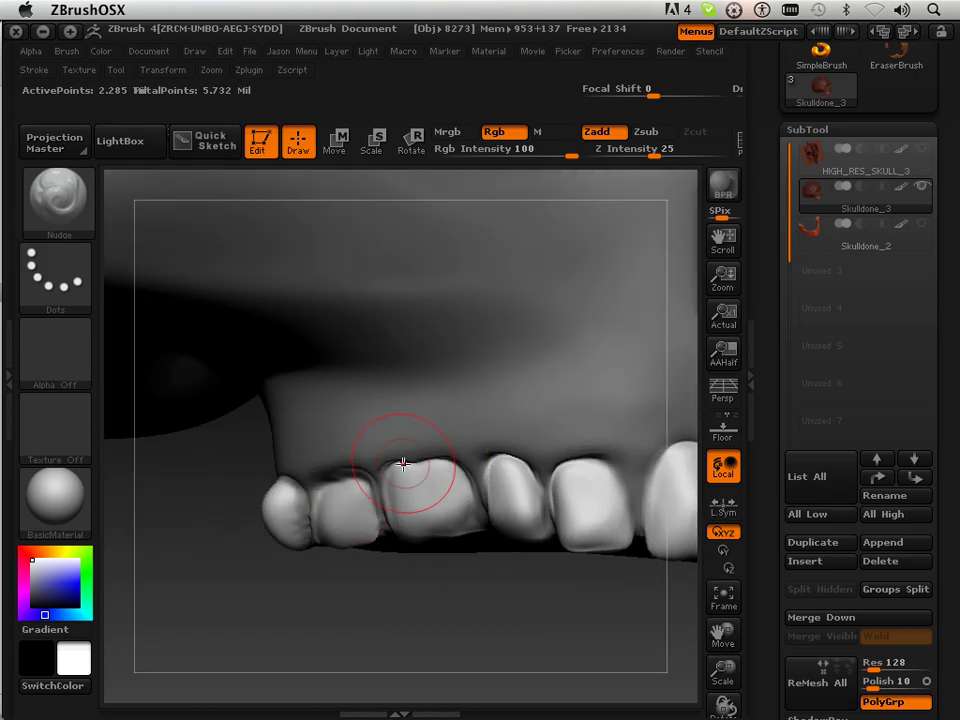
{"action": "mouse_move", "coordinate": [340, 590]}
{"action": "left_mouse_down"}
{"action": "mouse_move", "coordinate": [356, 619]}
{"action": "mouse_move", "coordinate": [329, 511]}
{"action": "left_mouse_up"}
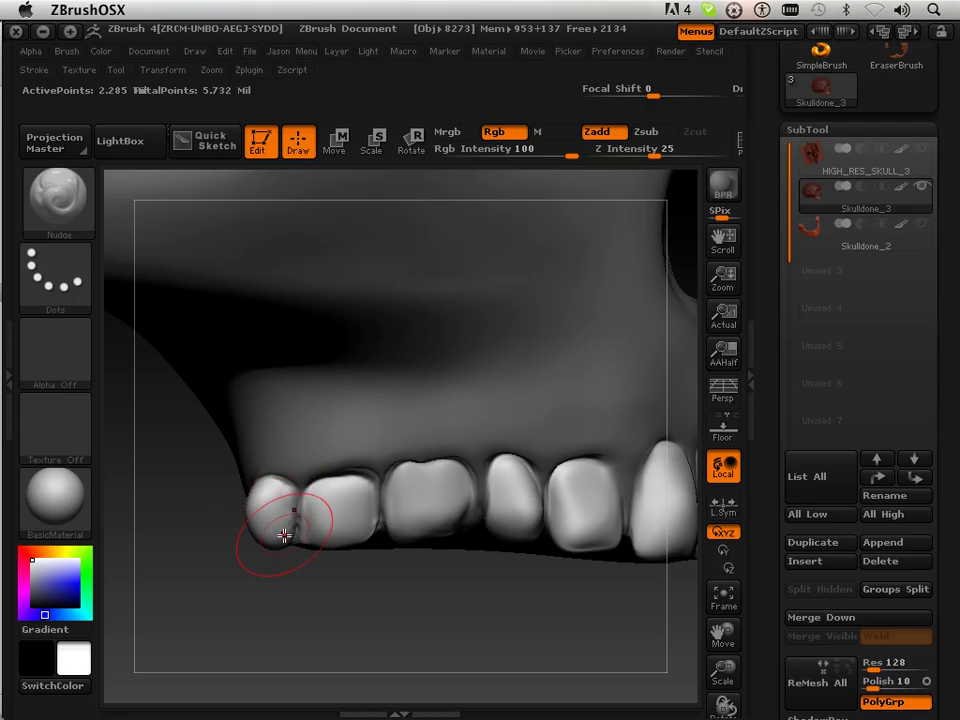
{"action": "mouse_move", "coordinate": [261, 559]}
{"action": "left_mouse_down"}
{"action": "mouse_move", "coordinate": [300, 611]}
{"action": "mouse_move", "coordinate": [235, 531]}
{"action": "left_mouse_up"}
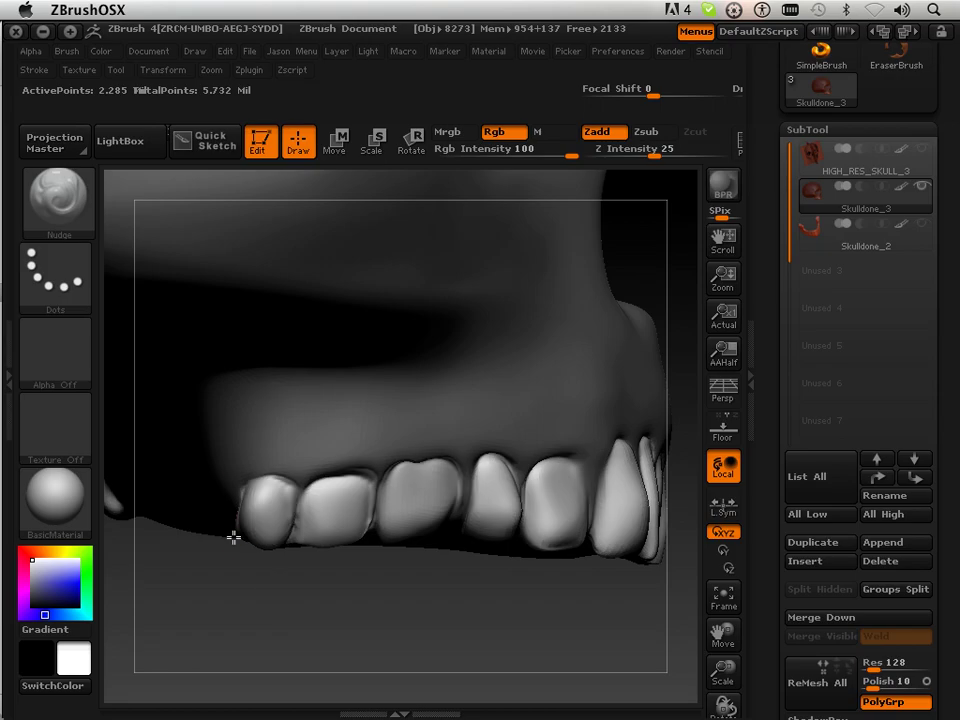
{"action": "mouse_move", "coordinate": [350, 600]}
{"action": "left_mouse_down"}
{"action": "mouse_move", "coordinate": [416, 636]}
{"action": "mouse_move", "coordinate": [464, 566]}
{"action": "left_mouse_up"}
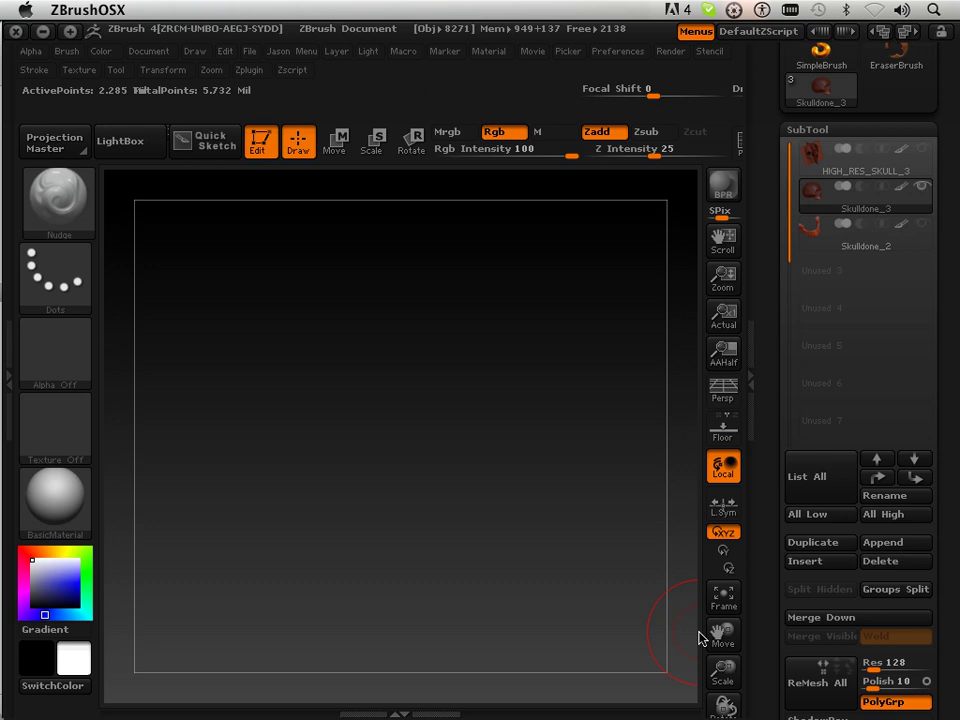
{"action": "mouse_move", "coordinate": [718, 664]}
{"action": "left_mouse_down"}
{"action": "mouse_move", "coordinate": [716, 678]}
{"action": "mouse_move", "coordinate": [675, 568]}
{"action": "left_mouse_up"}
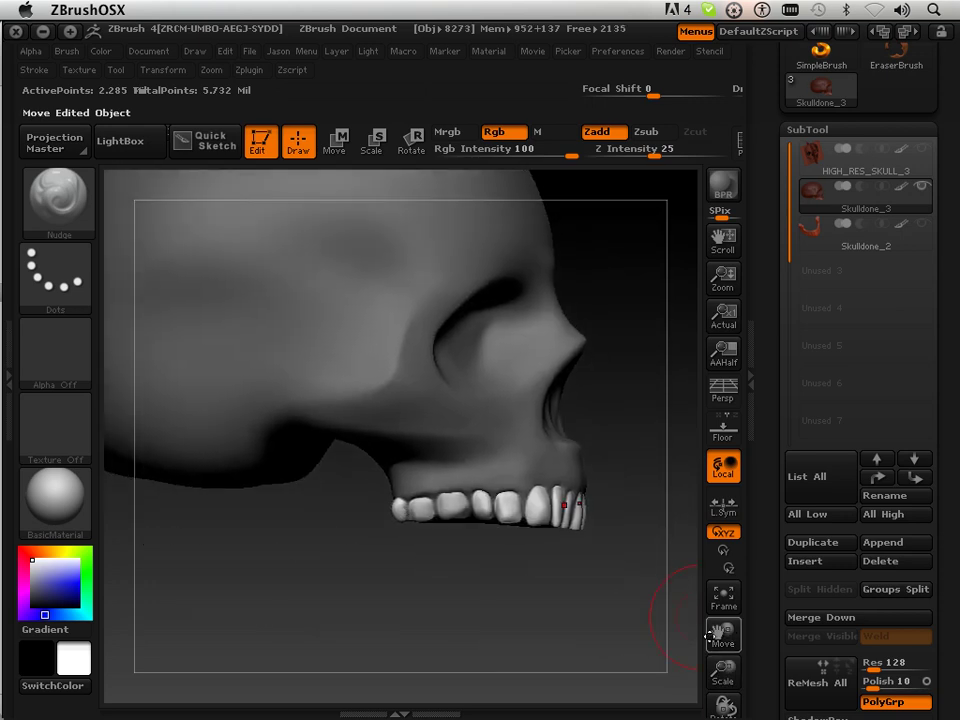
{"action": "mouse_move", "coordinate": [723, 670]}
{"action": "left_mouse_down"}
{"action": "mouse_move", "coordinate": [700, 600]}
{"action": "mouse_move", "coordinate": [651, 562]}
{"action": "left_mouse_up"}
With the Move Parts brush, reshape the middle upper teeth near the gum
{"action": "left_click", "coordinate": [60, 205]}
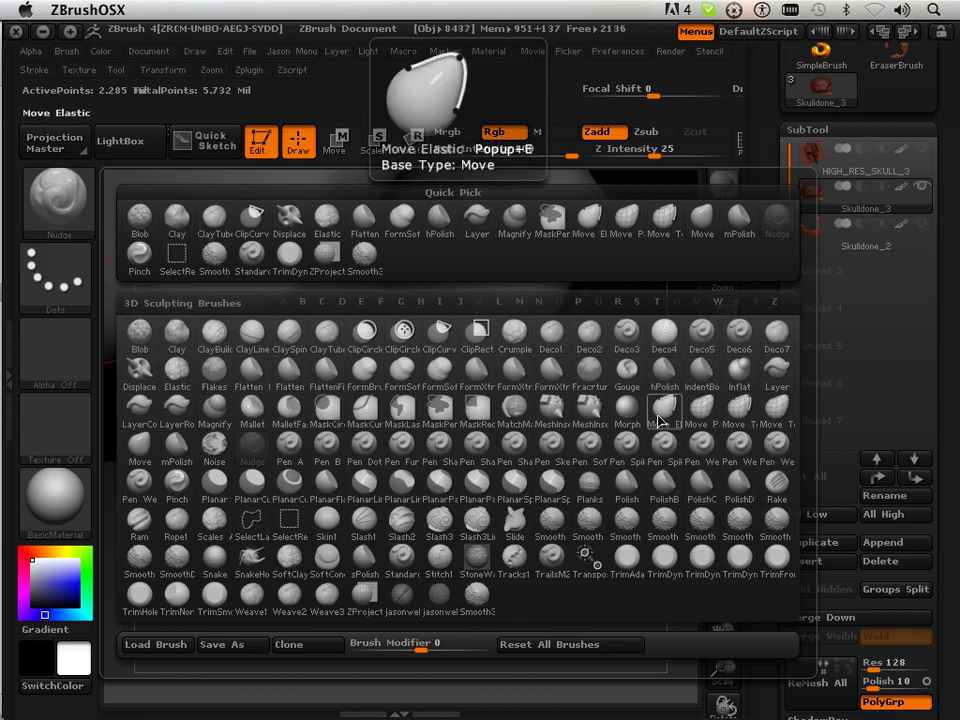
{"action": "left_click", "coordinate": [700, 408]}
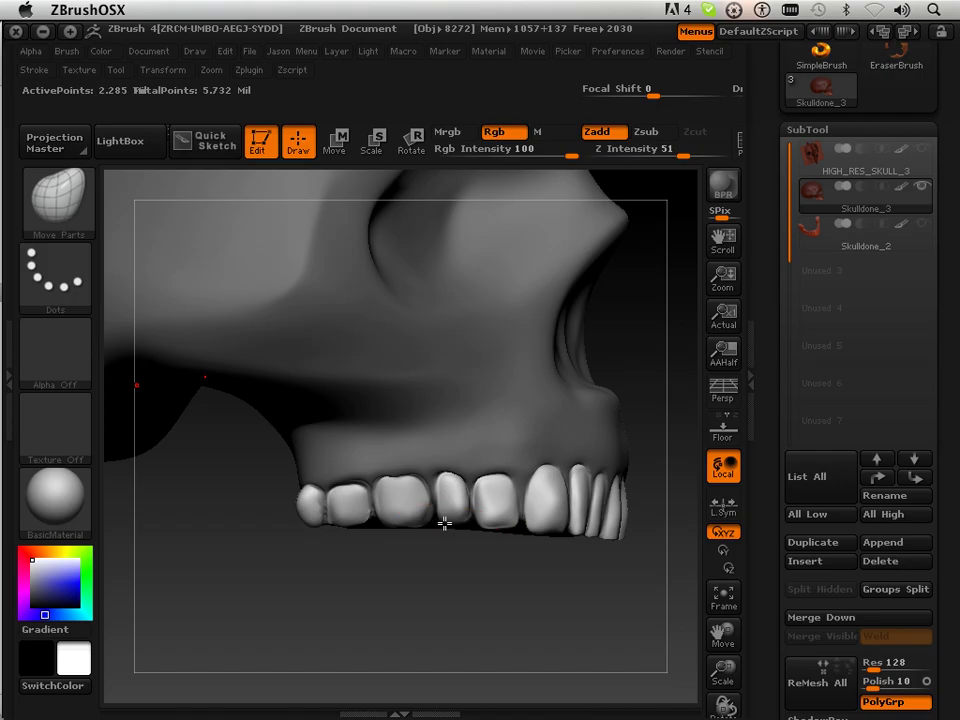
{"action": "left_click_drag", "start_coordinate": [444, 523], "coordinate": [441, 524]}
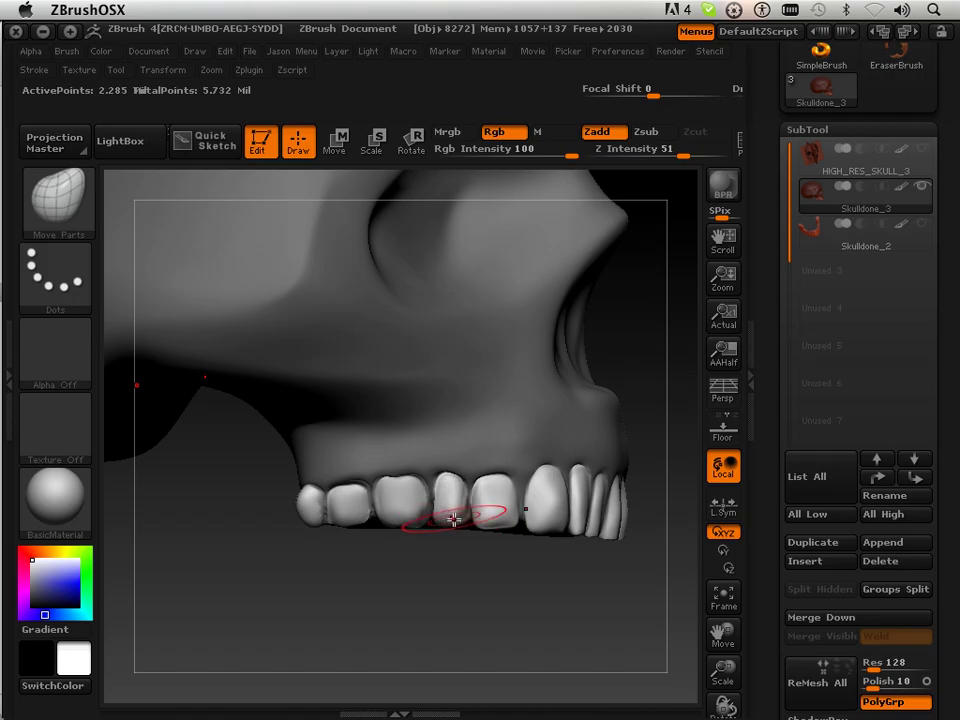
{"action": "left_click_drag", "start_coordinate": [467, 526], "coordinate": [470, 530]}
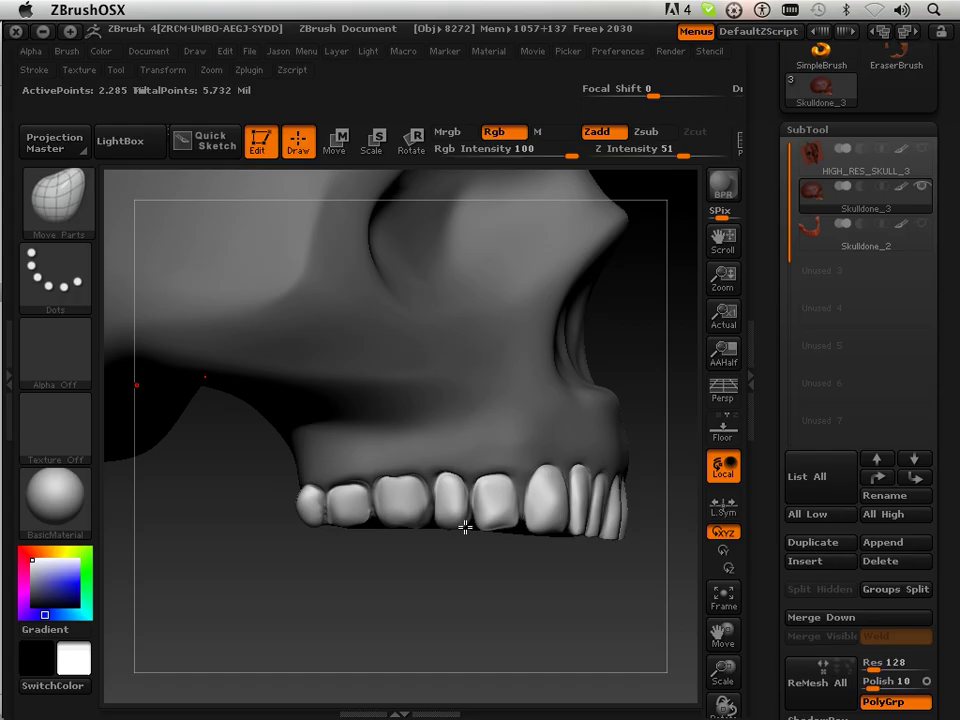
Inspect the dental arch from below and the side, switching to the Move Elastic brush
{"action": "mouse_move", "coordinate": [432, 609]}
{"action": "left_mouse_down"}
{"action": "mouse_move", "coordinate": [533, 512]}
{"action": "mouse_move", "coordinate": [514, 456]}
{"action": "mouse_move", "coordinate": [349, 523]}
{"action": "mouse_move", "coordinate": [387, 376]}
{"action": "mouse_move", "coordinate": [360, 403]}
{"action": "mouse_move", "coordinate": [377, 619]}
{"action": "mouse_move", "coordinate": [360, 477]}
{"action": "mouse_move", "coordinate": [431, 334]}
{"action": "left_mouse_up"}
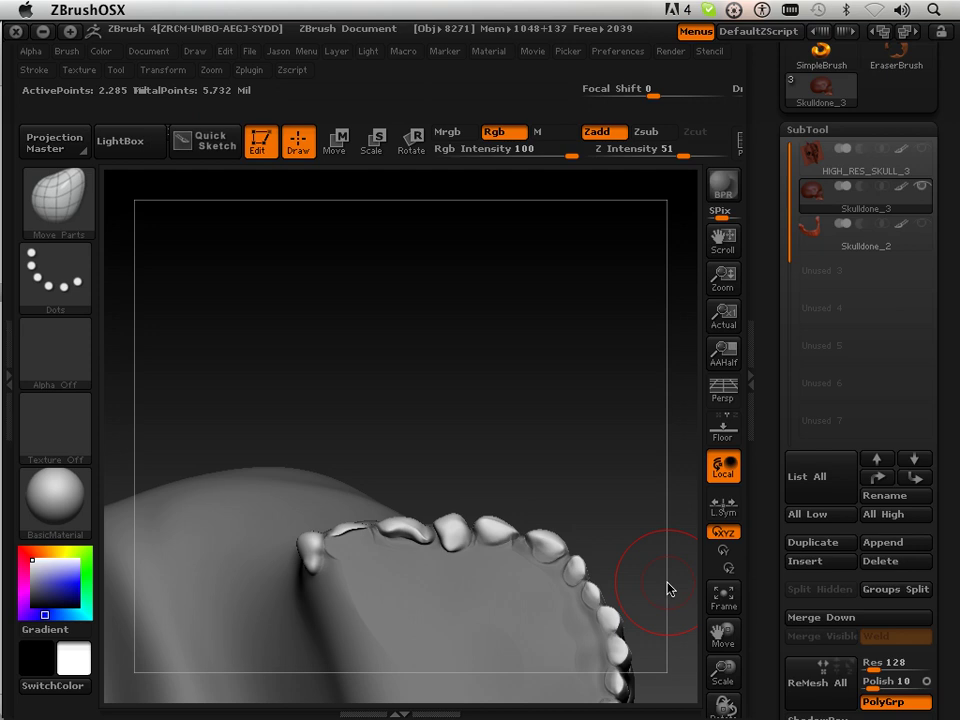
{"action": "left_click", "coordinate": [724, 600]}
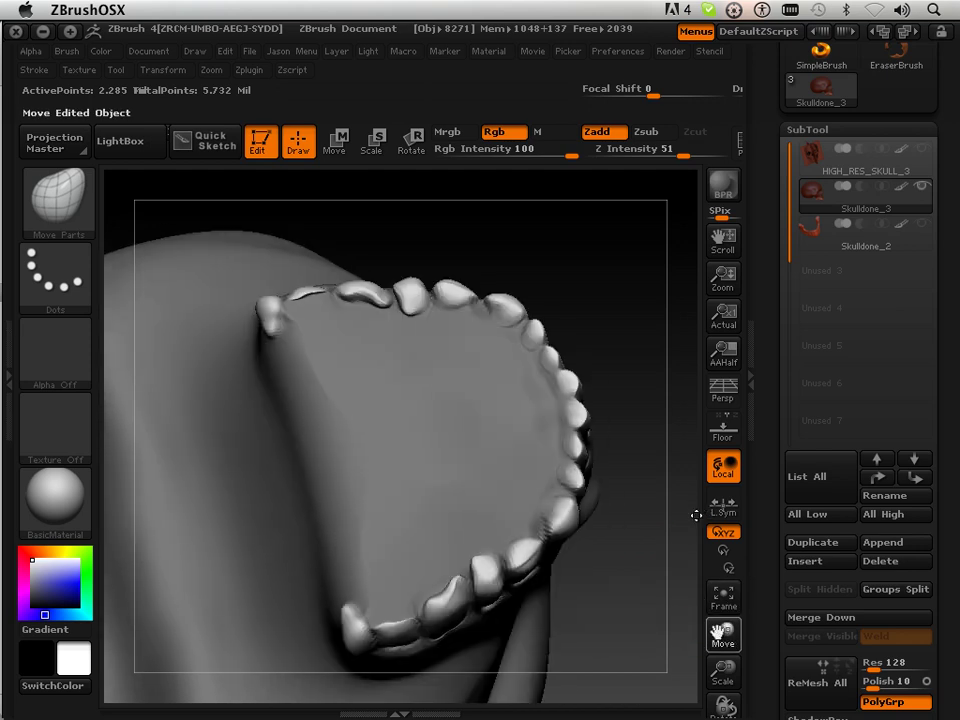
{"action": "mouse_move", "coordinate": [620, 571]}
{"action": "left_mouse_down"}
{"action": "mouse_move", "coordinate": [579, 619]}
{"action": "mouse_move", "coordinate": [572, 606]}
{"action": "mouse_move", "coordinate": [624, 591]}
{"action": "mouse_move", "coordinate": [594, 558]}
{"action": "left_mouse_up"}
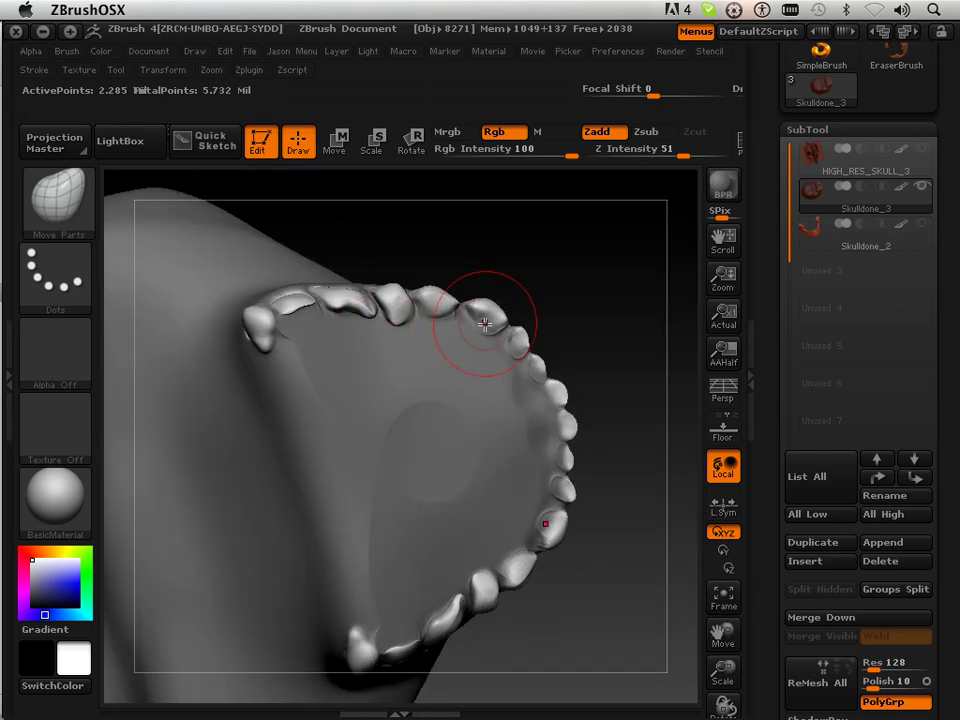
{"action": "mouse_move", "coordinate": [573, 466]}
{"action": "left_mouse_down"}
{"action": "mouse_move", "coordinate": [594, 317]}
{"action": "mouse_move", "coordinate": [510, 379]}
{"action": "mouse_move", "coordinate": [542, 489]}
{"action": "mouse_move", "coordinate": [561, 521]}
{"action": "mouse_move", "coordinate": [596, 525]}
{"action": "mouse_move", "coordinate": [485, 514]}
{"action": "left_mouse_up"}
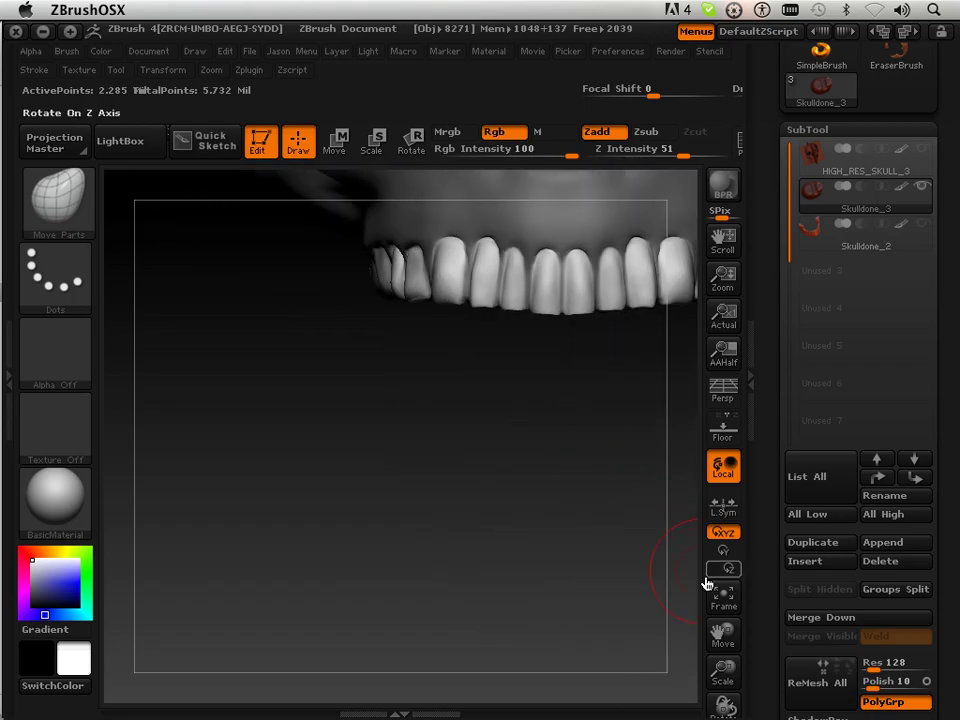
{"action": "left_click_drag", "start_coordinate": [721, 627], "coordinate": [671, 690]}
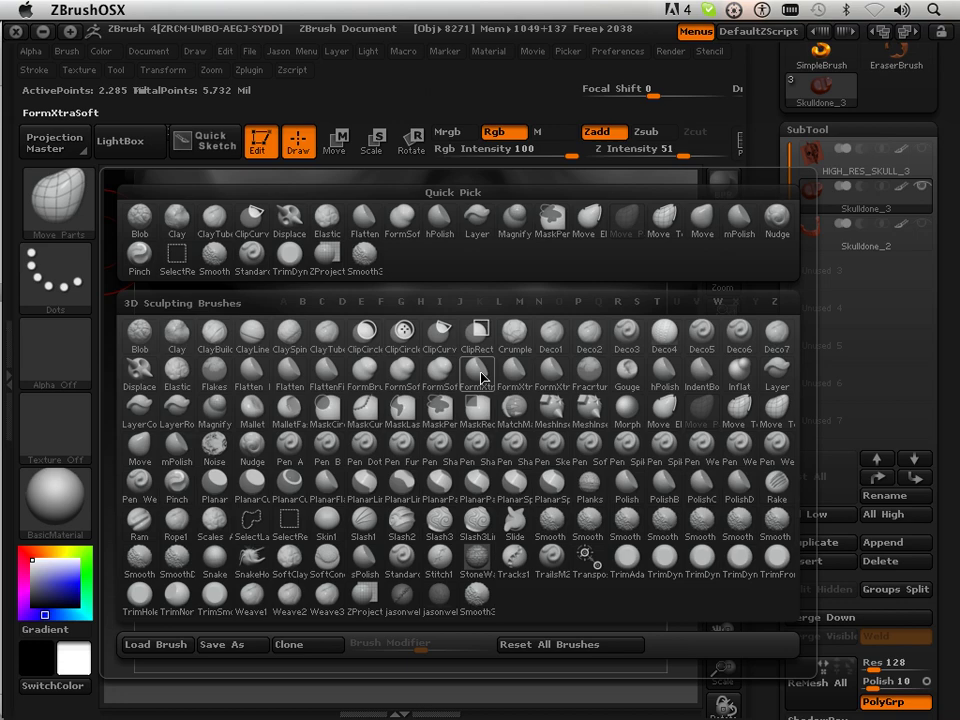
{"action": "left_click", "coordinate": [647, 414]}
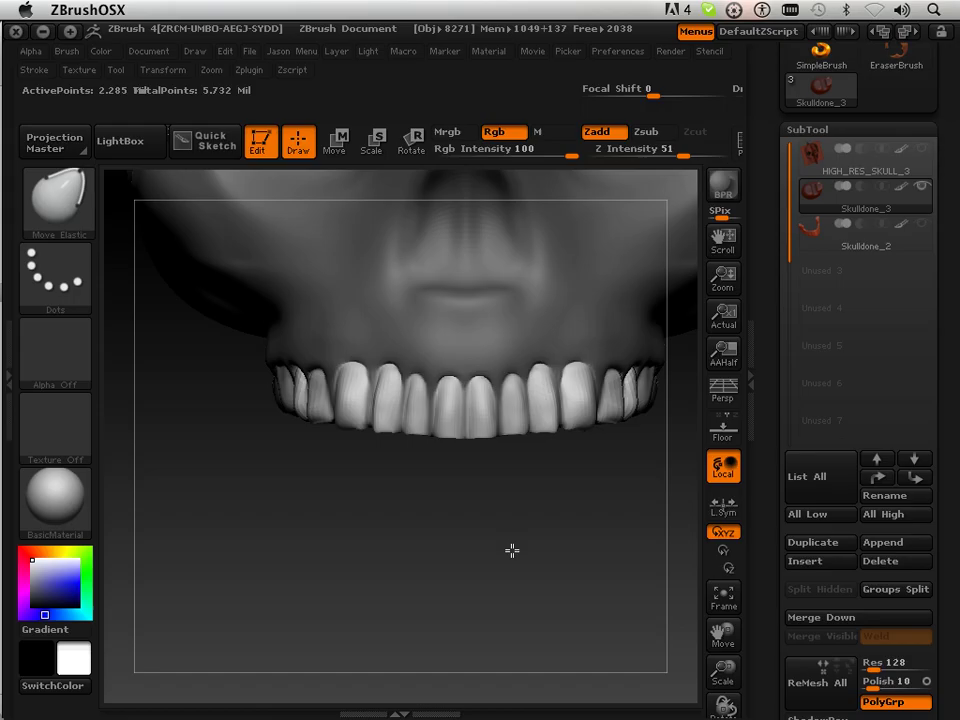
{"action": "left_click_drag", "start_coordinate": [490, 481], "coordinate": [484, 544]}
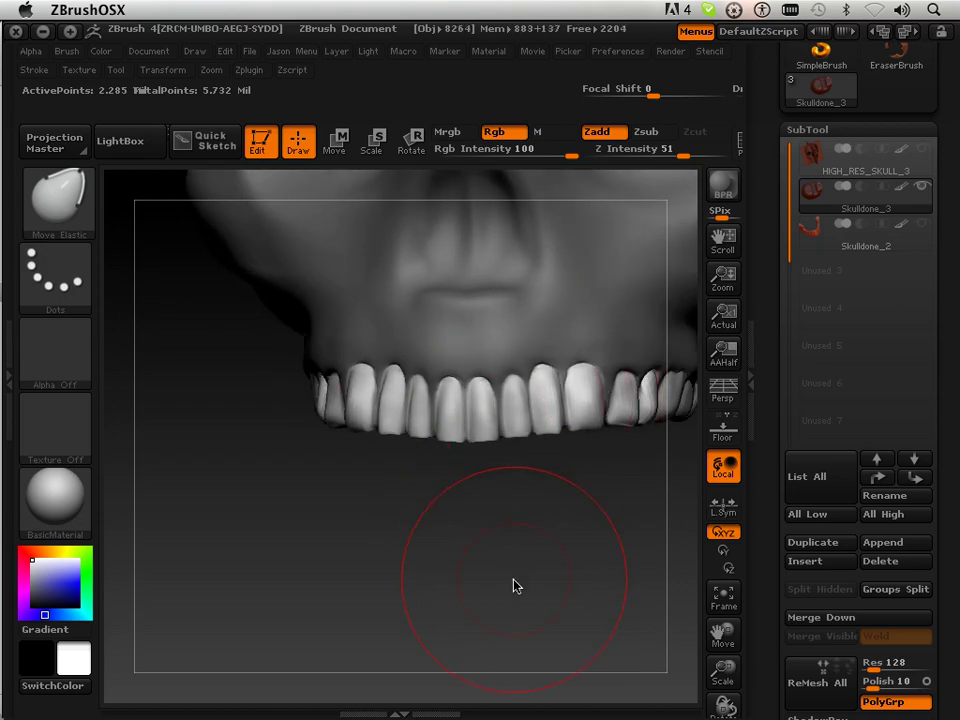
{"action": "mouse_move", "coordinate": [512, 583]}
{"action": "left_mouse_down"}
{"action": "mouse_move", "coordinate": [527, 360]}
{"action": "mouse_move", "coordinate": [518, 333]}
{"action": "left_mouse_up"}
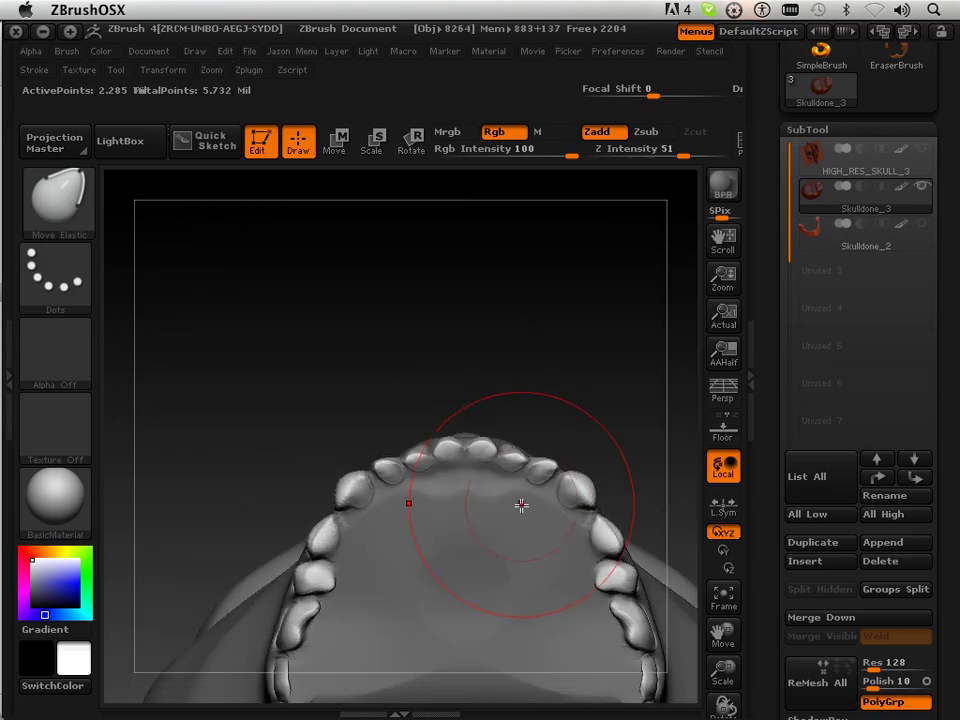